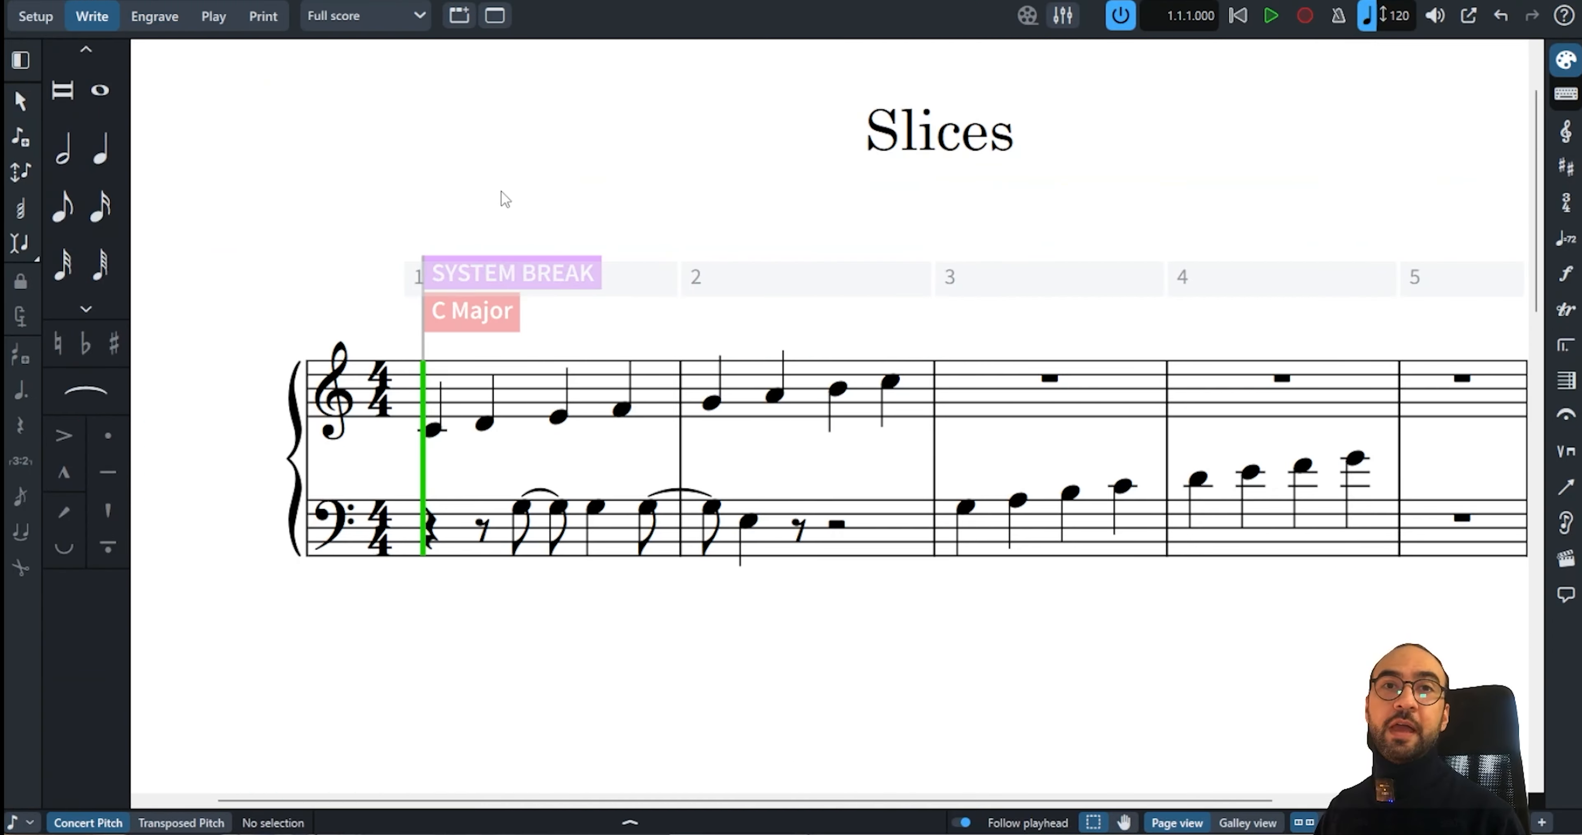
Open Graphic Slices in Engrave mode and draw a slice around bars 2–3, about 46 × 32 mm
{"action": "left_click", "coordinate": [165, 18]}
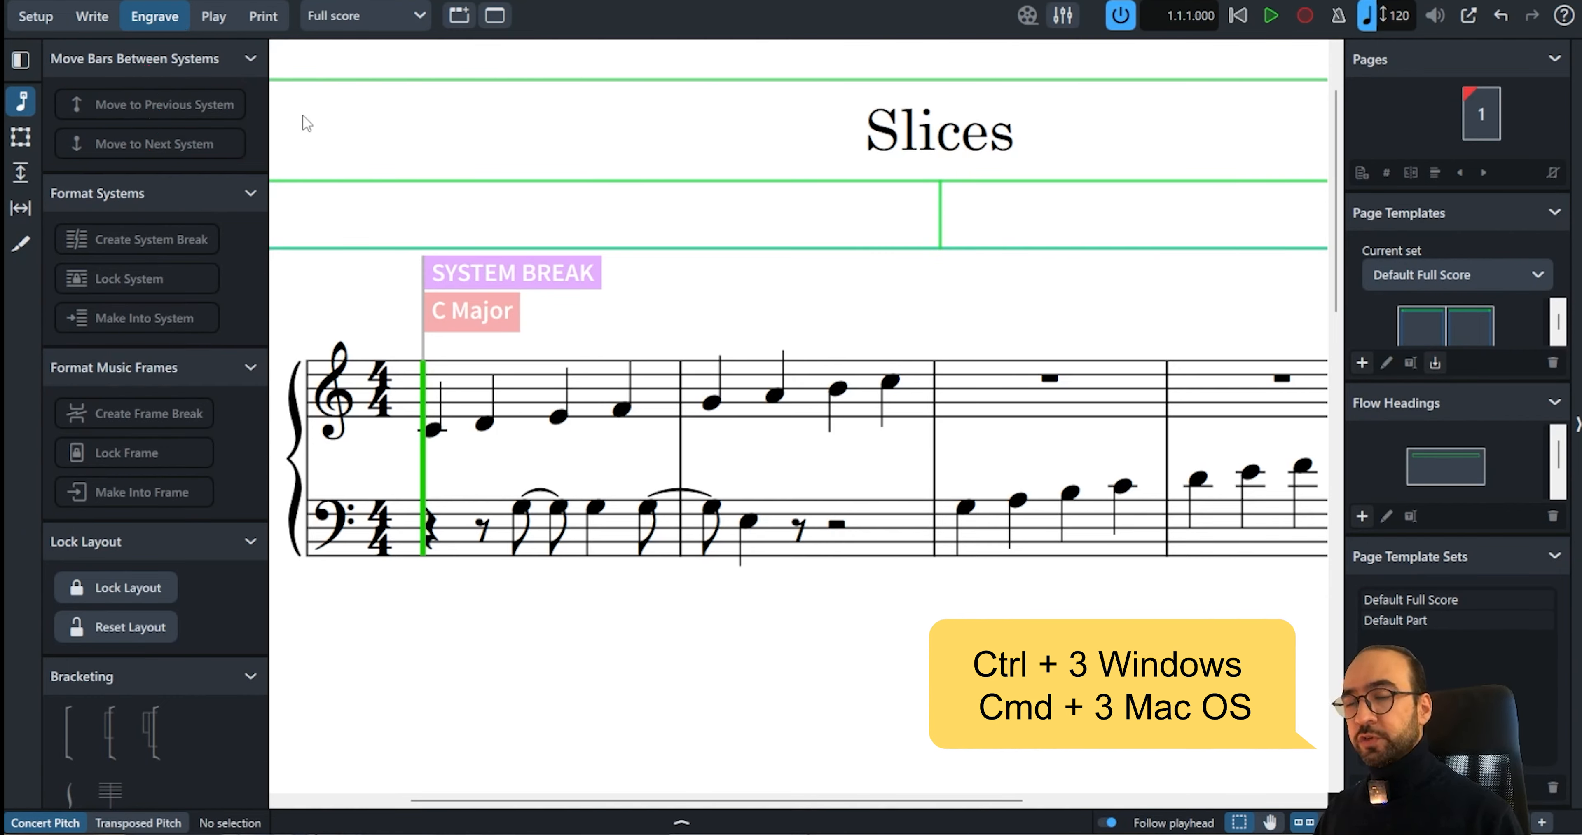
{"action": "left_click", "coordinate": [24, 246]}
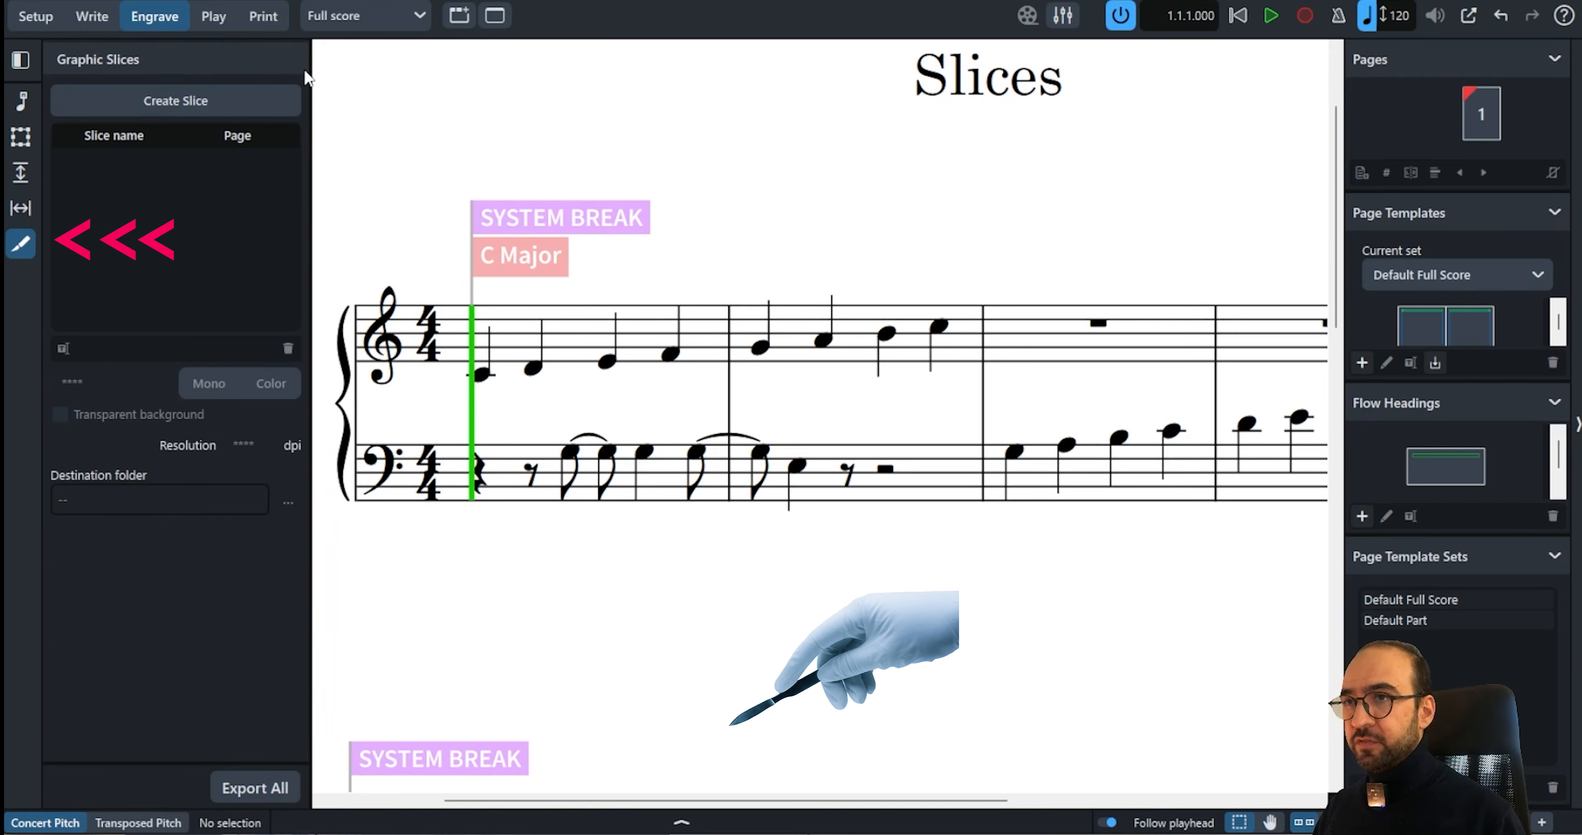
{"action": "left_click", "coordinate": [259, 105]}
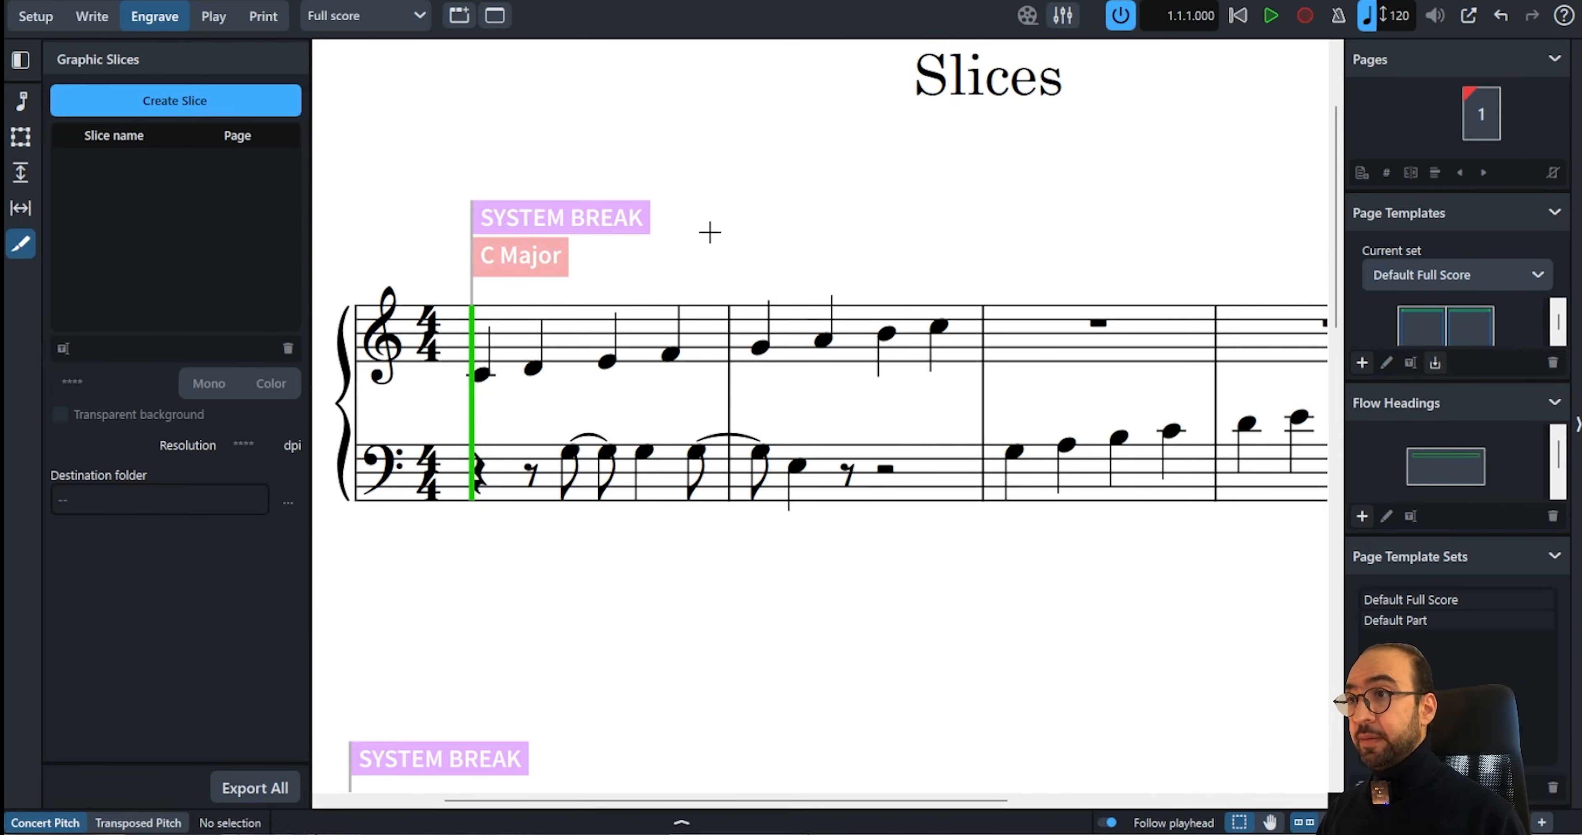
{"action": "scroll", "coordinate": [710, 232], "scroll_direction": "down", "scroll_amount": 1}
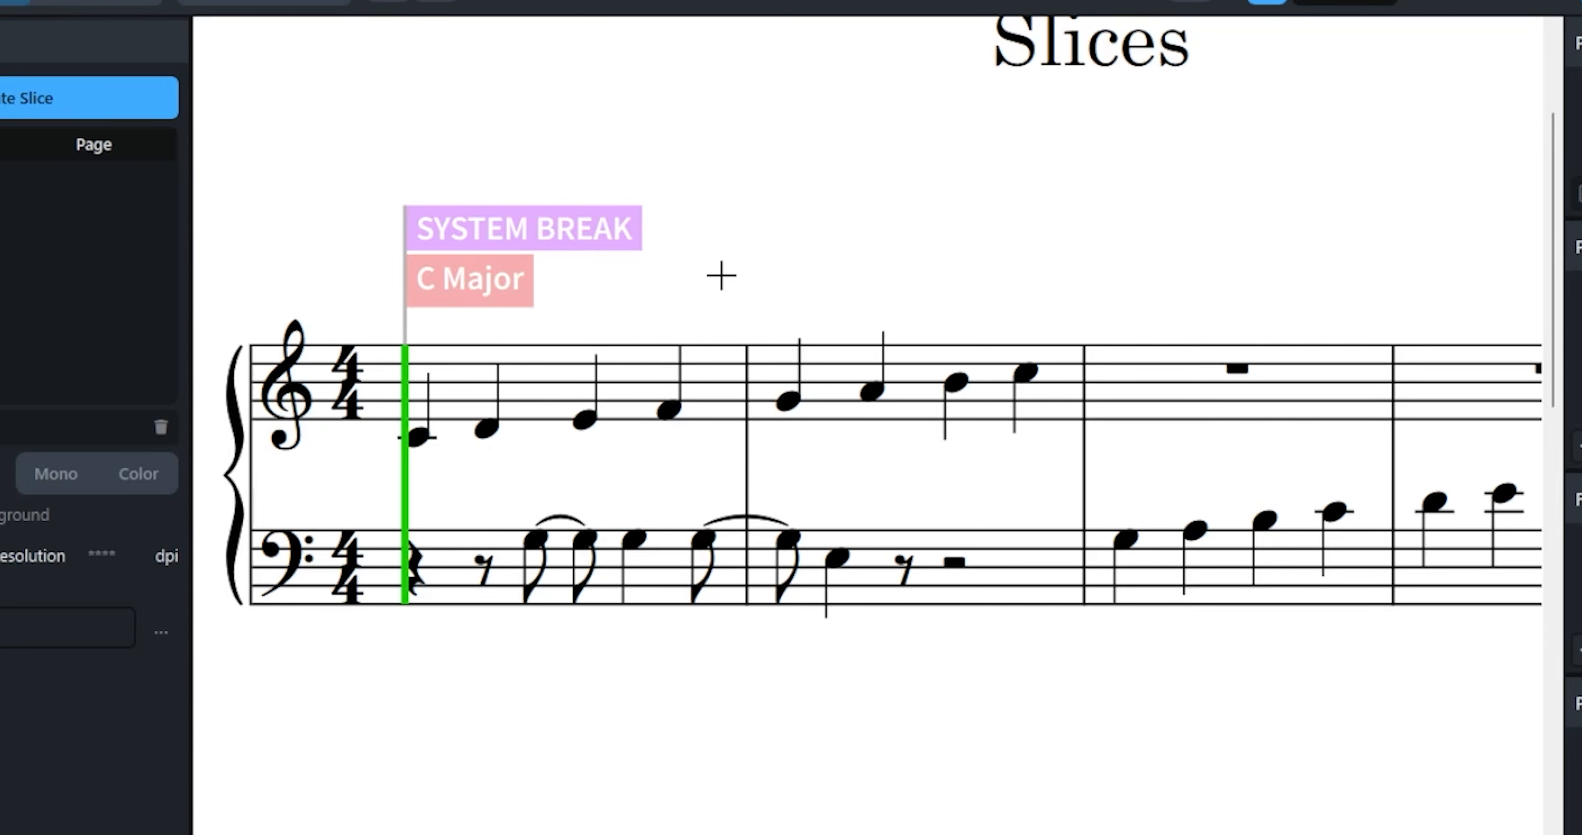
{"action": "left_click_drag", "start_coordinate": [756, 282], "coordinate": [1241, 624]}
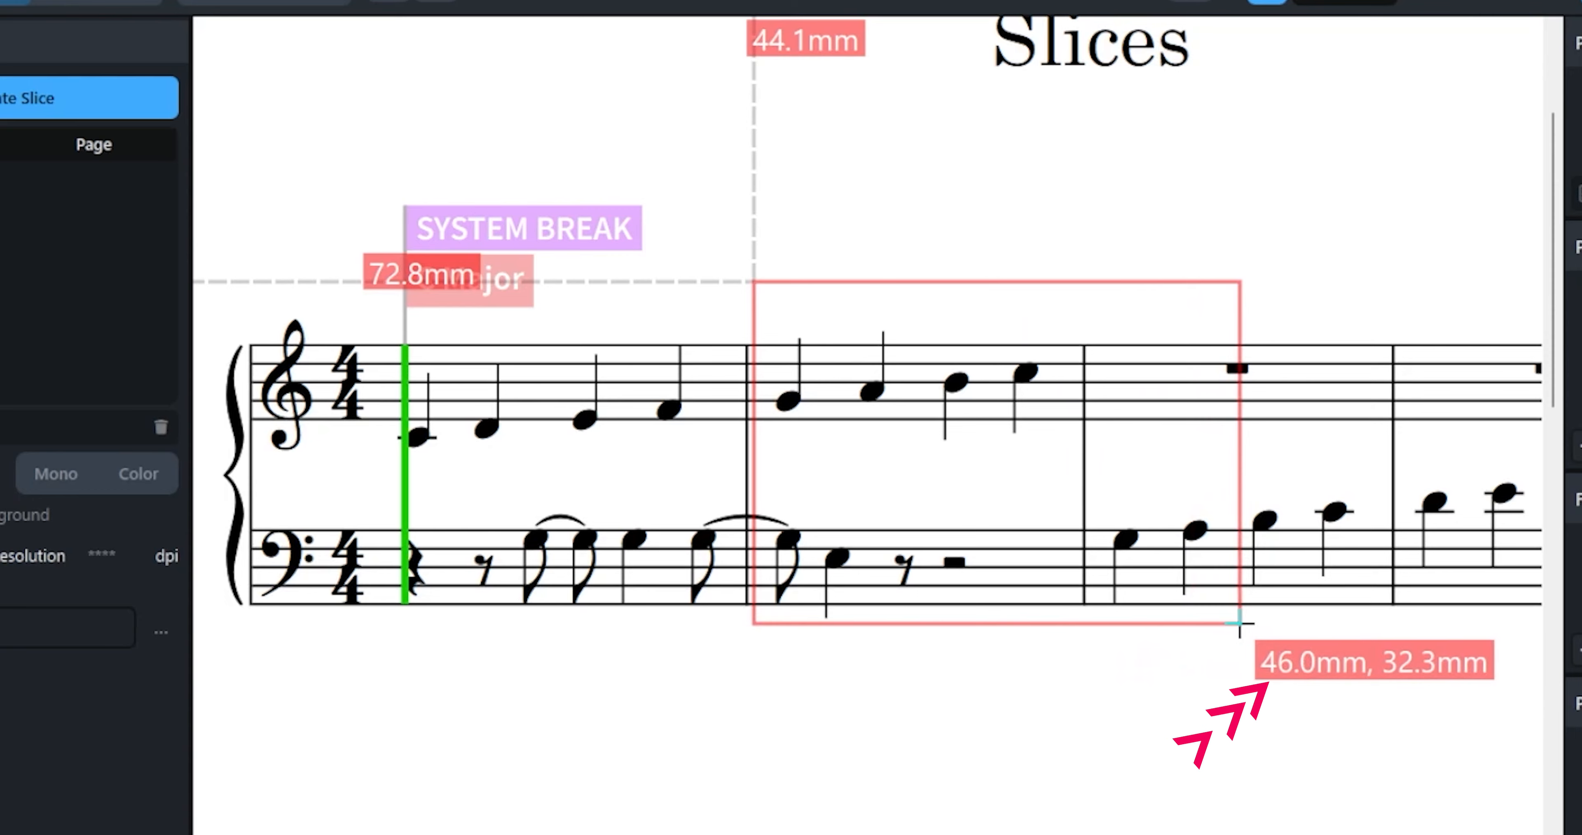
{"action": "left_click_drag", "start_coordinate": [1241, 623], "coordinate": [1234, 642]}
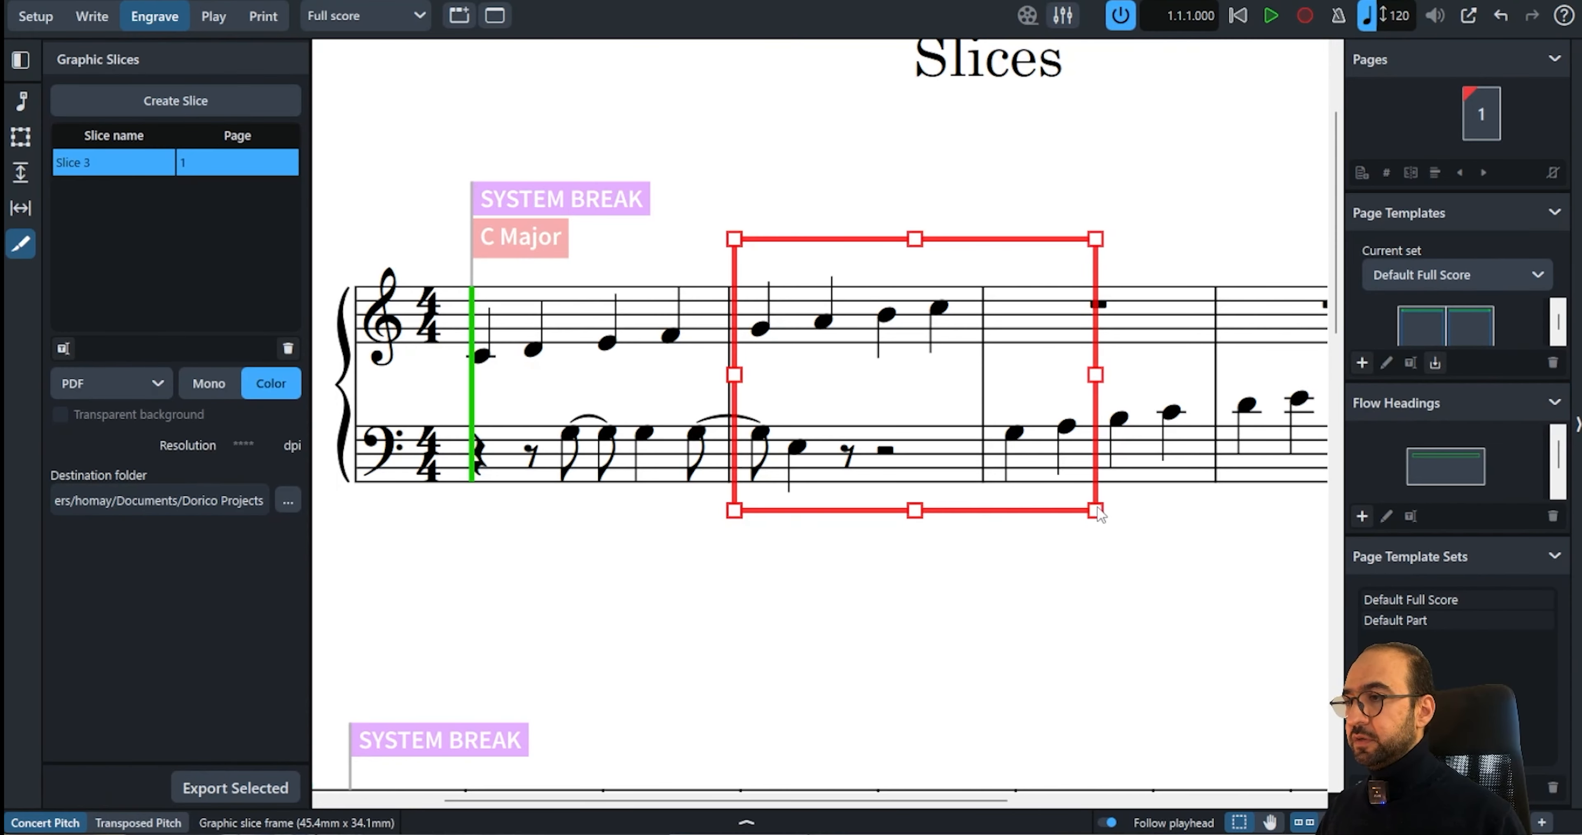
Enlarge the slice frame to about 56.6 × 39.9 mm so it covers both staves fully
{"action": "left_click_drag", "start_coordinate": [1097, 513], "coordinate": [1154, 525]}
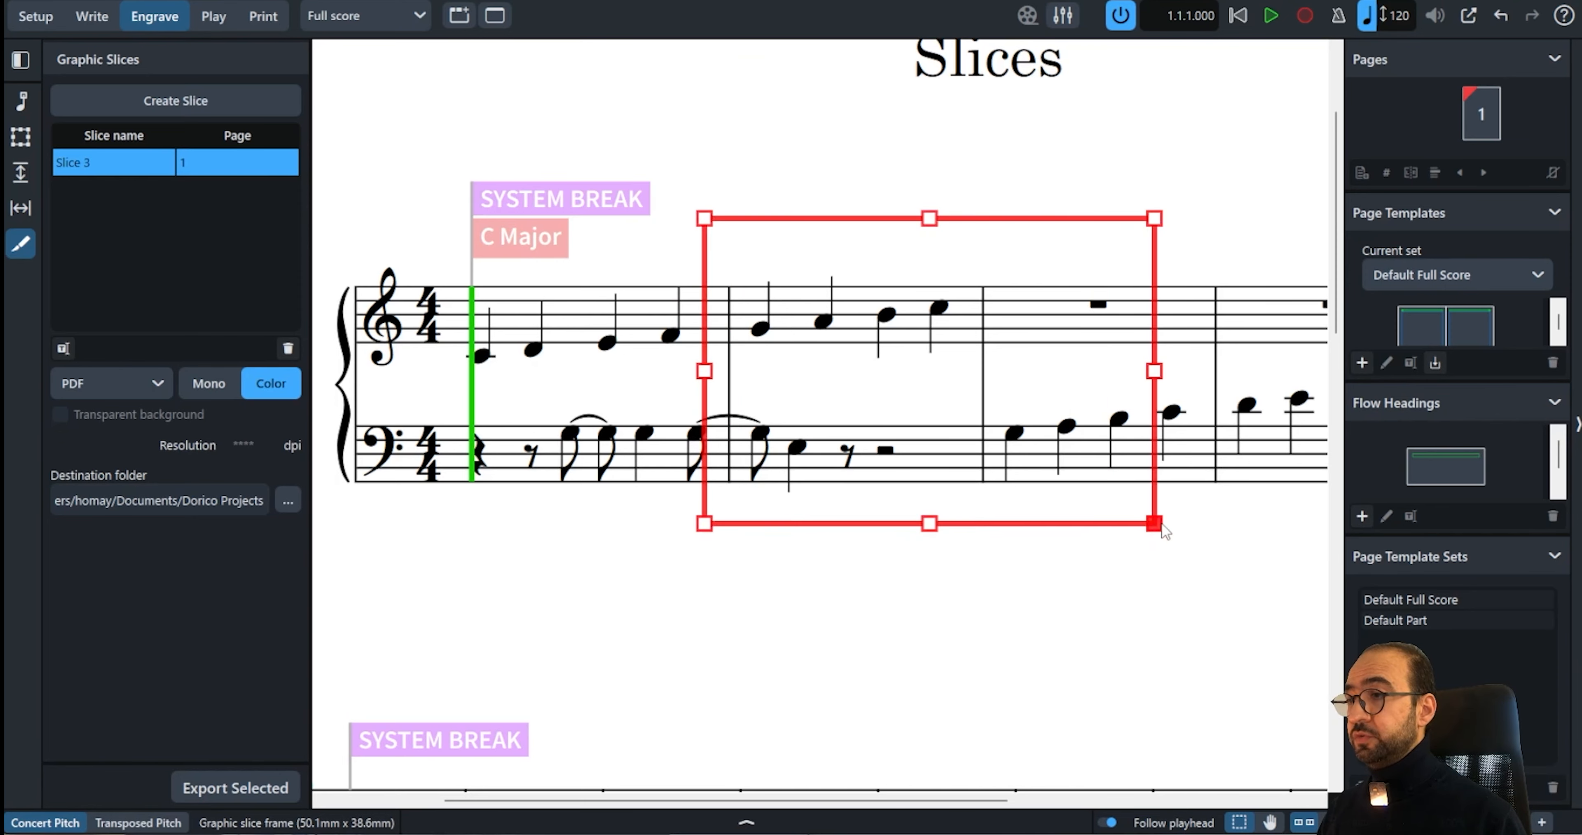
{"action": "mouse_move", "coordinate": [932, 525]}
{"action": "left_mouse_down"}
{"action": "mouse_move", "coordinate": [935, 553]}
{"action": "mouse_move", "coordinate": [930, 535]}
{"action": "left_mouse_up"}
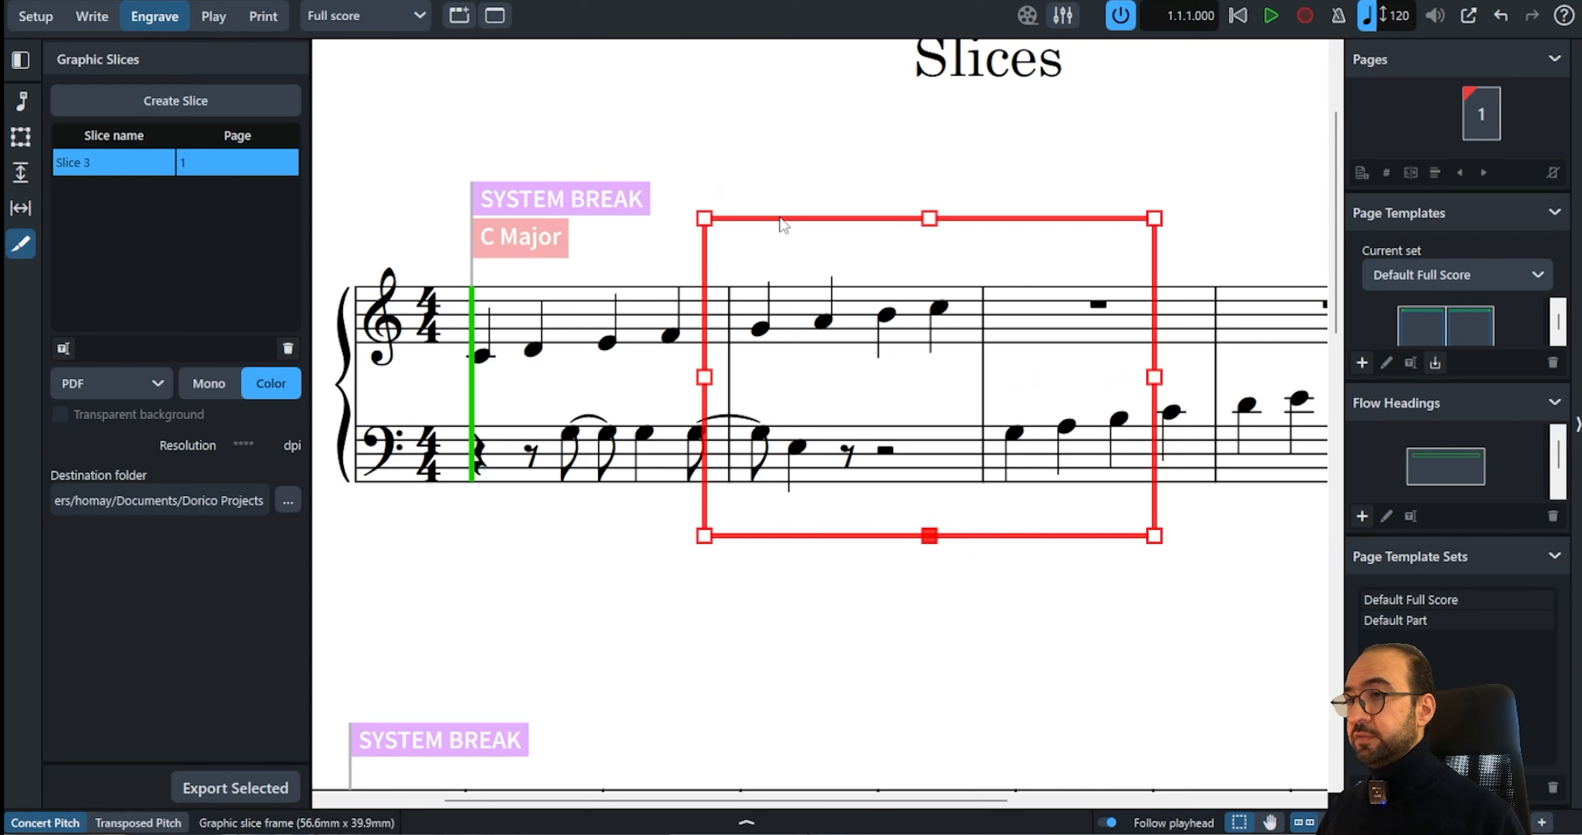
{"action": "mouse_move", "coordinate": [784, 225]}
{"action": "left_mouse_down"}
{"action": "mouse_move", "coordinate": [749, 211]}
{"action": "mouse_move", "coordinate": [787, 231]}
{"action": "left_mouse_up"}
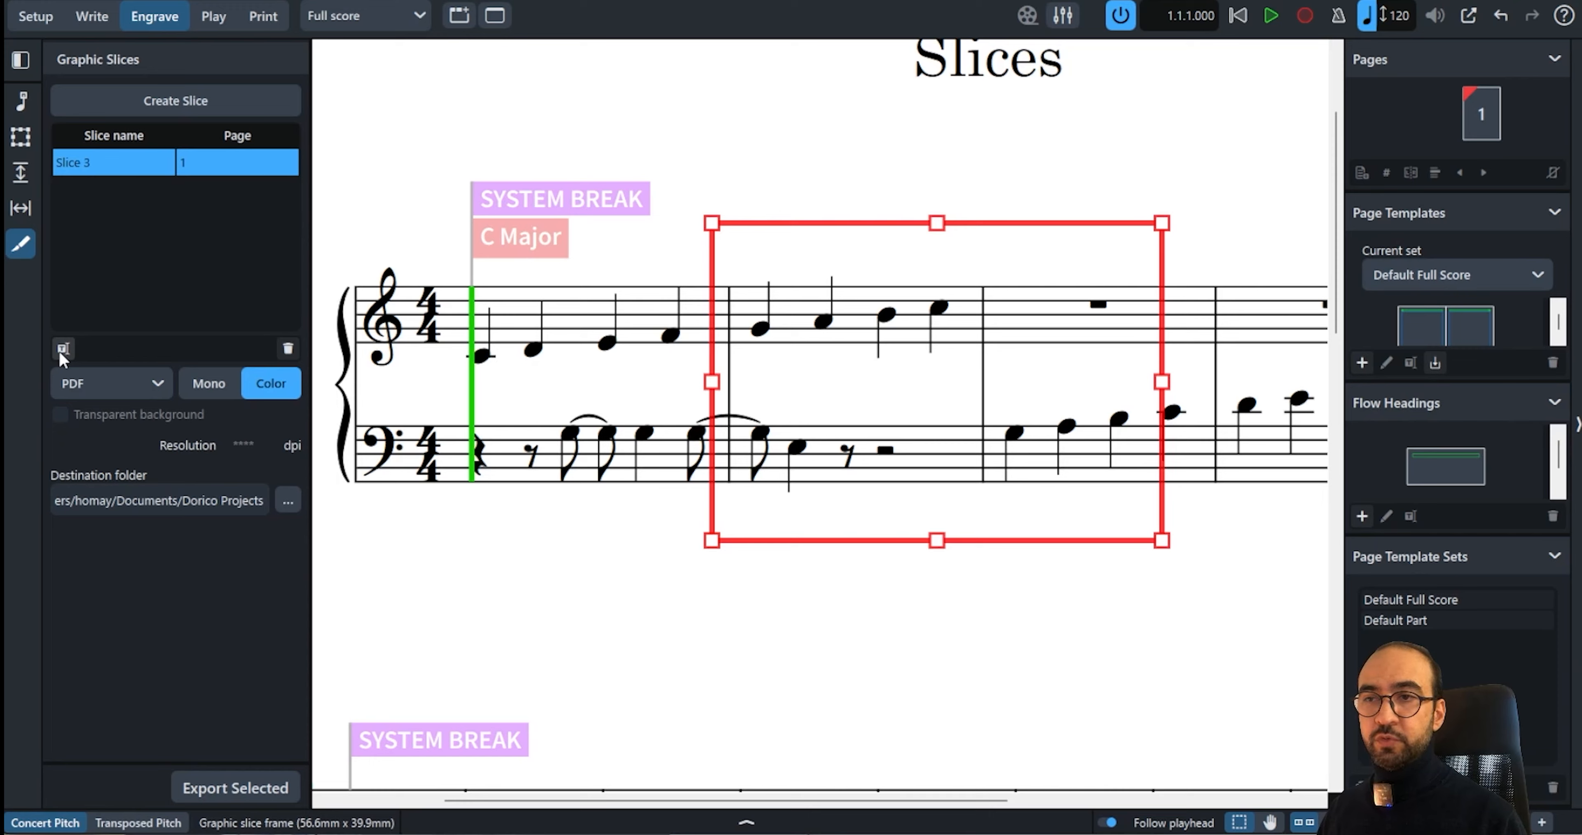
{"action": "double_click", "coordinate": [71, 164]}
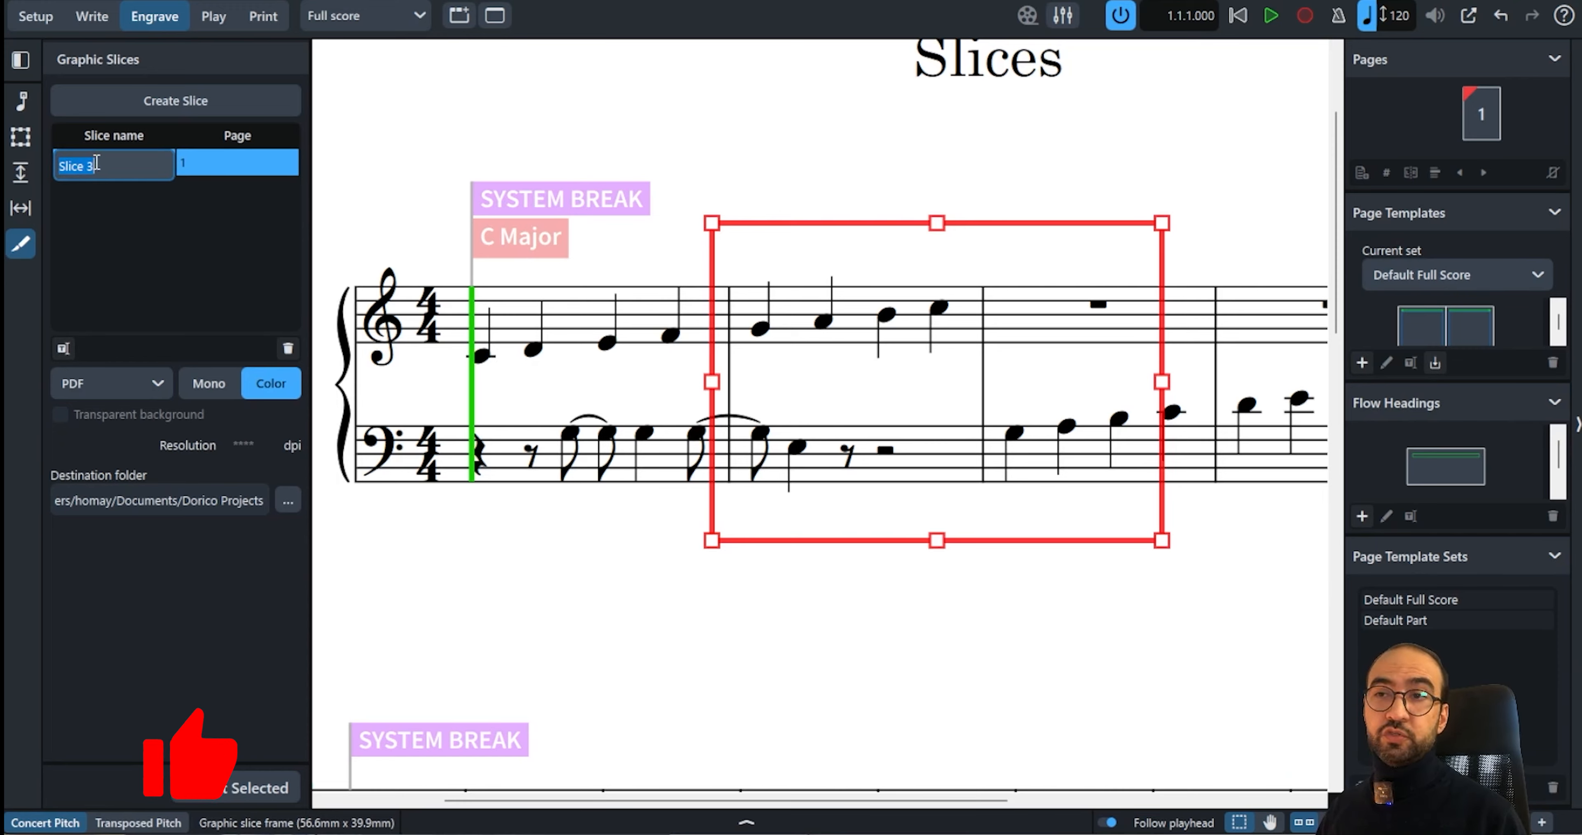
{"action": "key", "text": "Escape"}
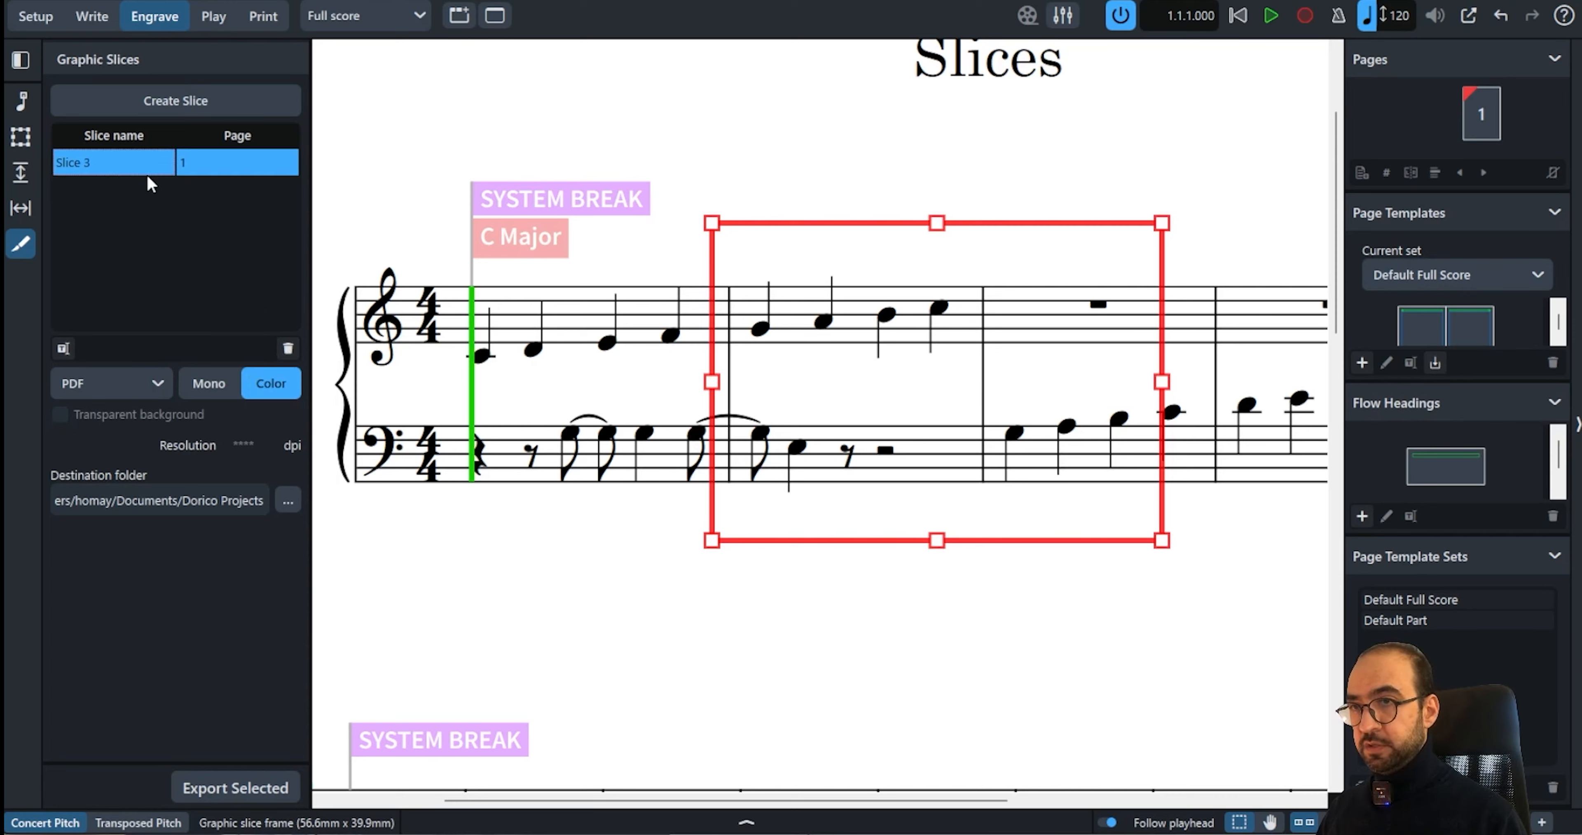
{"action": "key", "text": "Delete"}
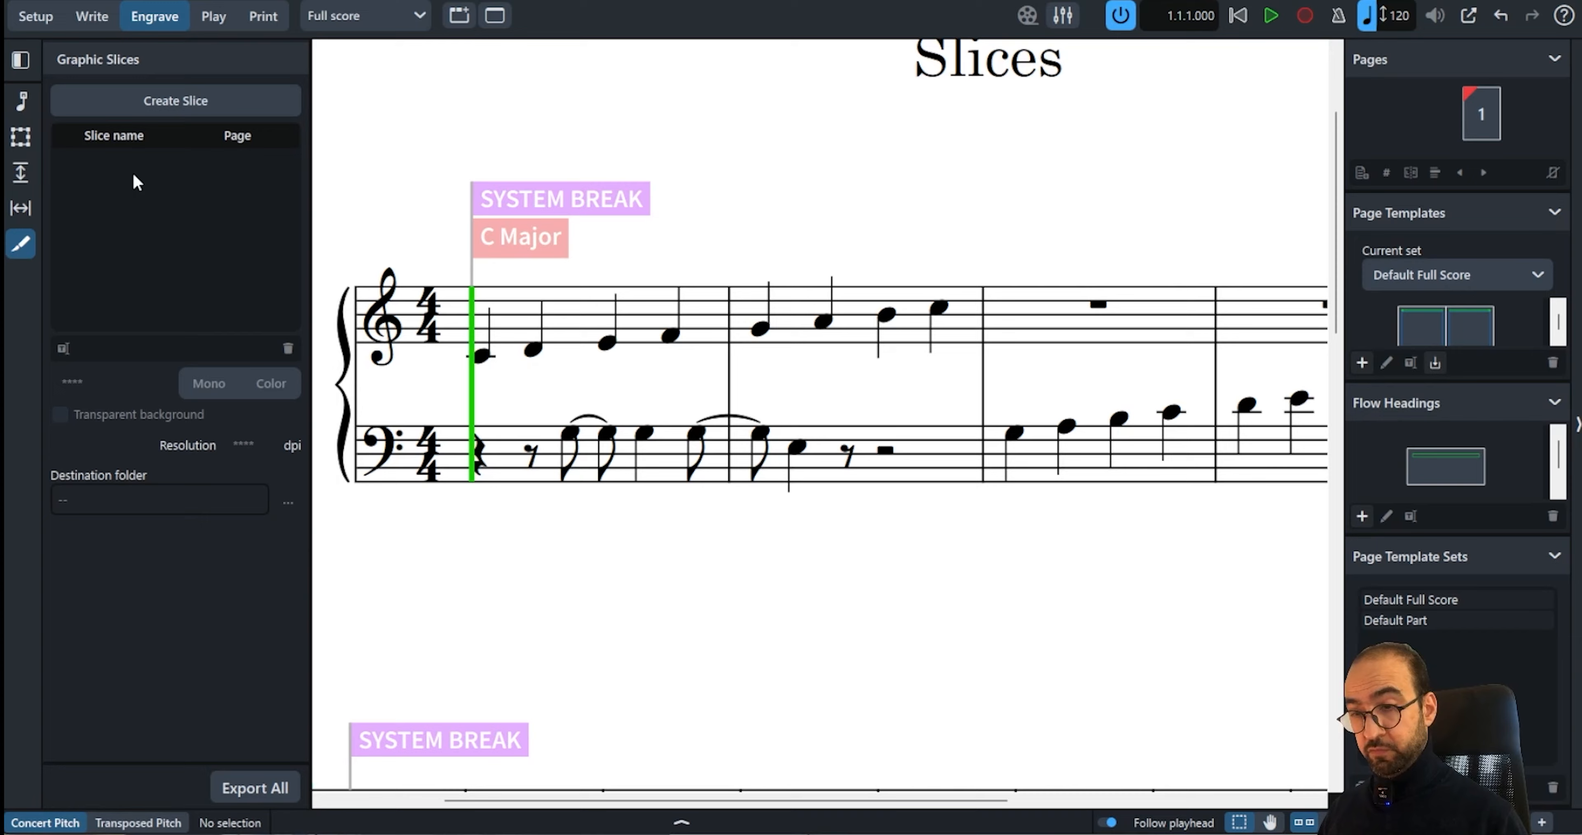
{"action": "key", "text": "ctrl+z"}
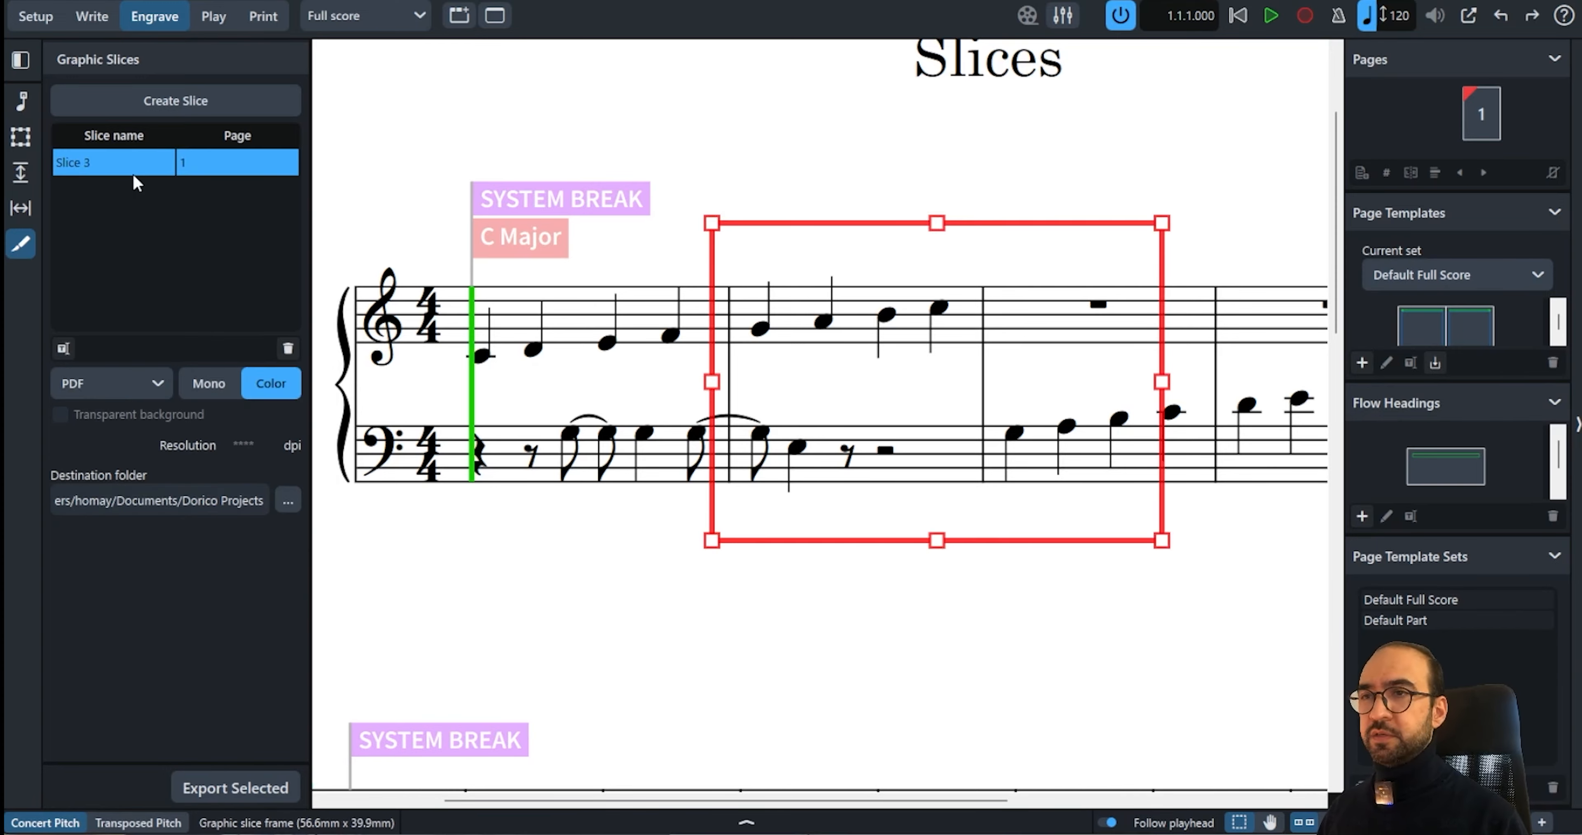
{"action": "key", "text": "Delete"}
{"action": "key", "text": "ctrl+z"}
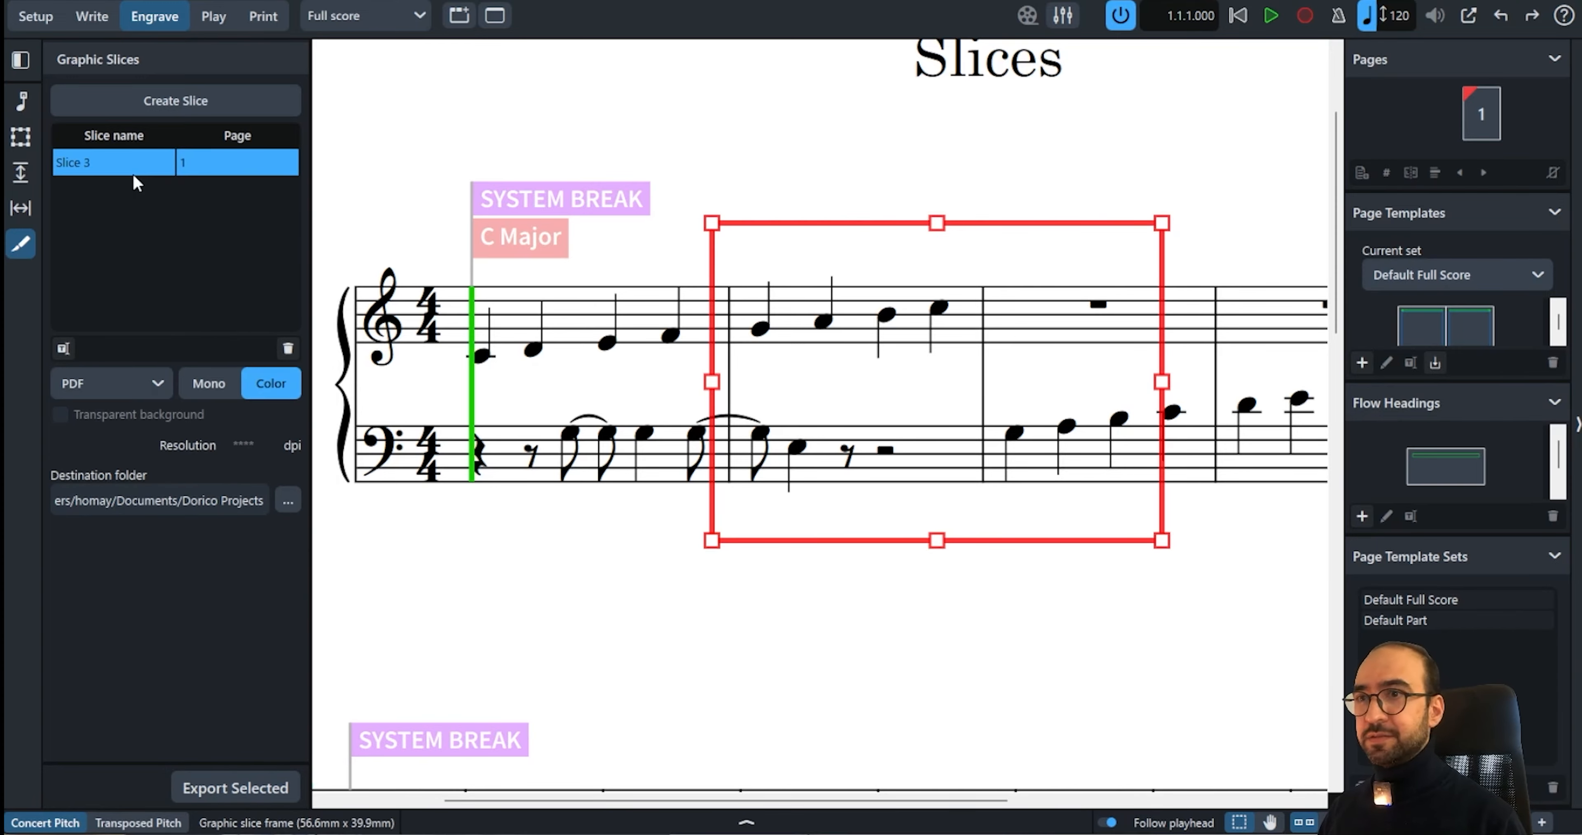
Switch the slice between Mono and Color, returning it to Color
{"action": "left_click", "coordinate": [126, 387]}
{"action": "left_click", "coordinate": [134, 387]}
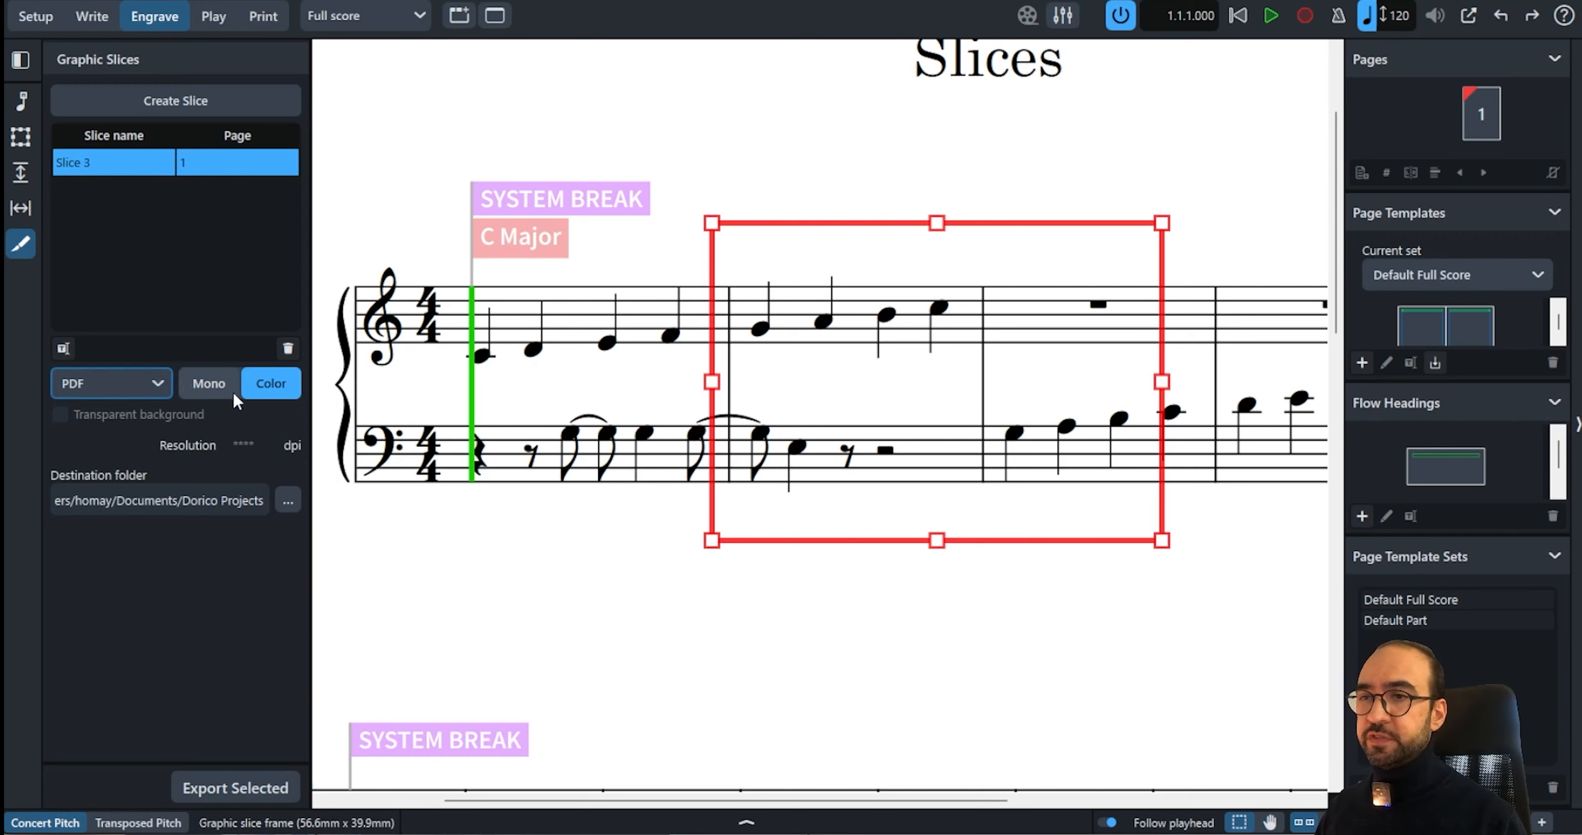
{"action": "left_click", "coordinate": [212, 387]}
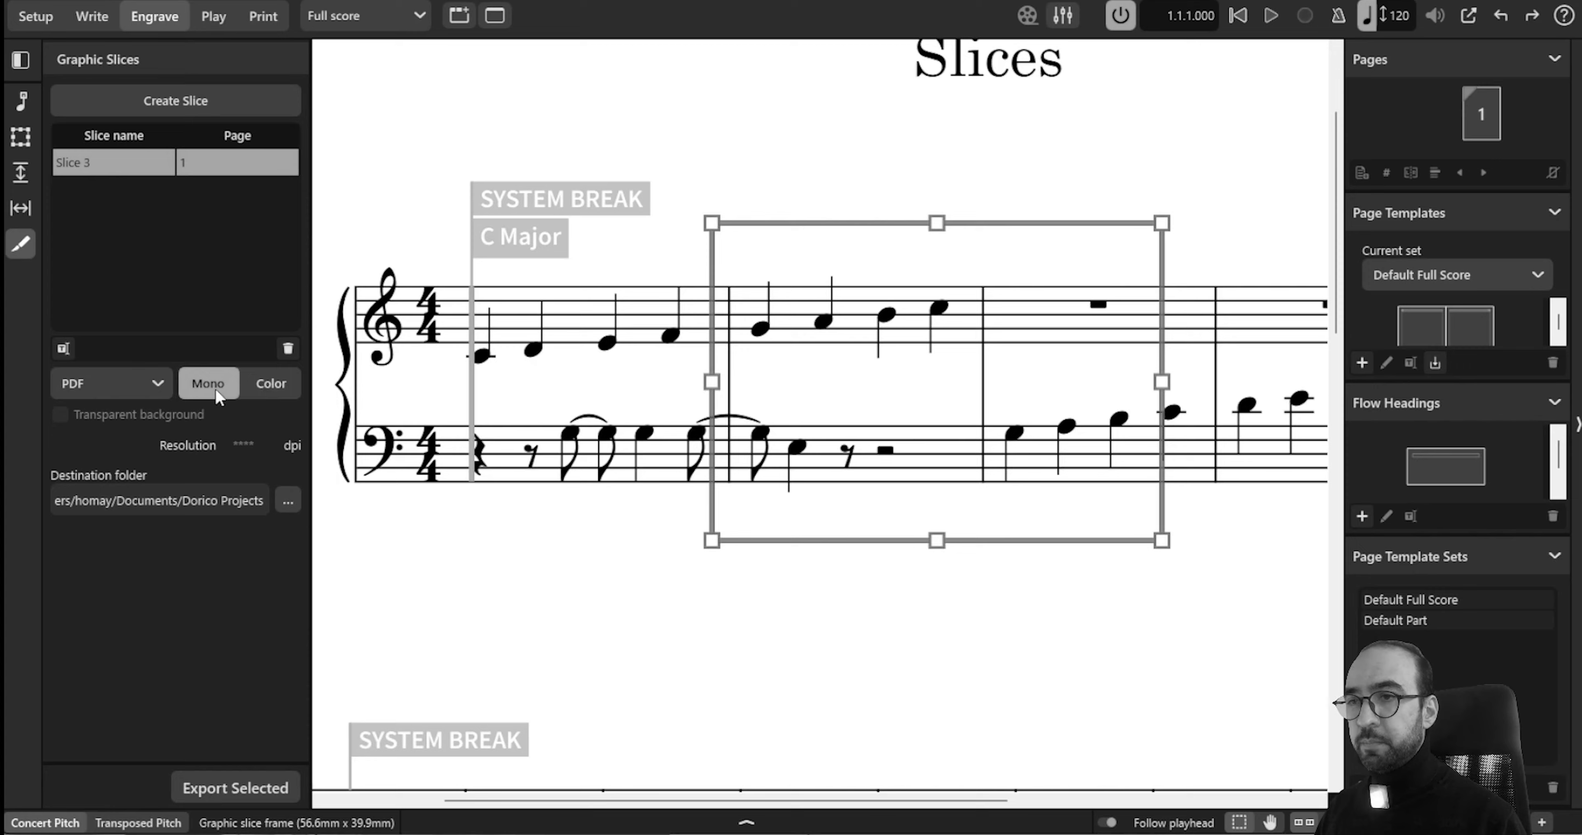
{"action": "left_click", "coordinate": [271, 387]}
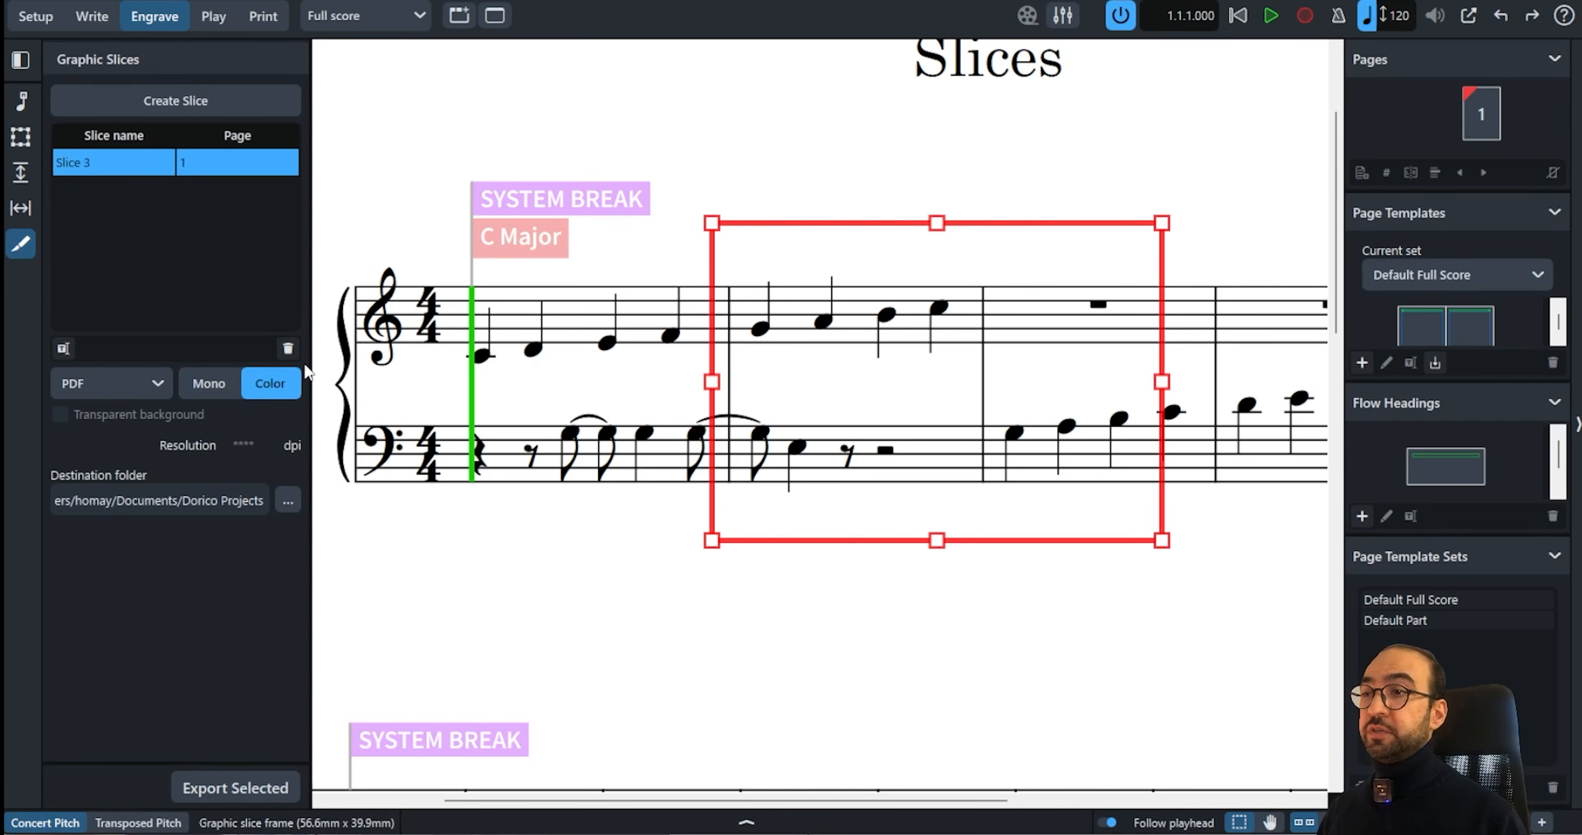
{"action": "left_click", "coordinate": [230, 383]}
{"action": "left_click", "coordinate": [263, 387]}
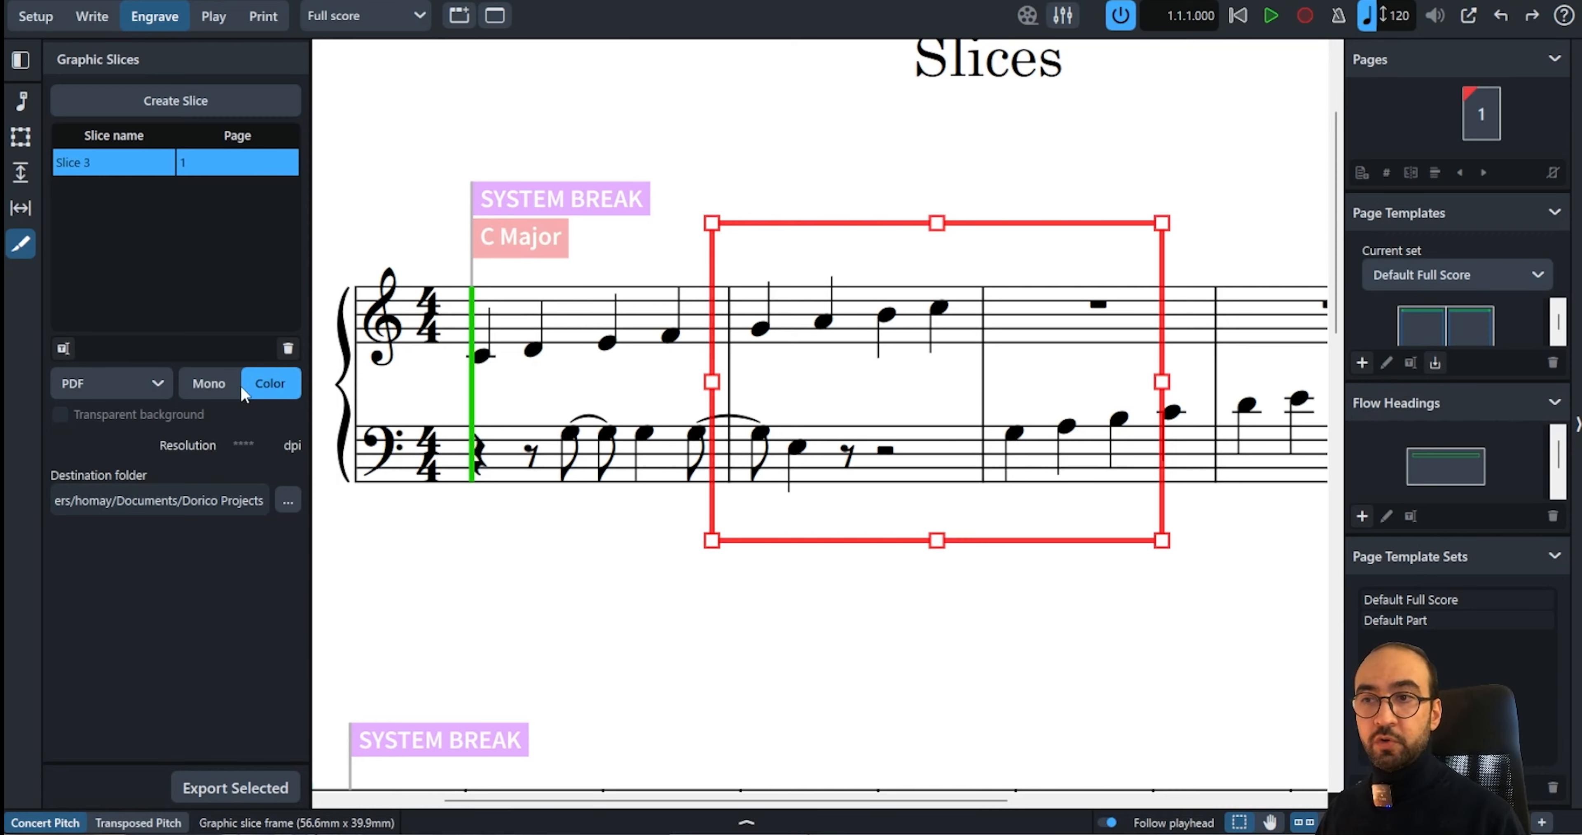
{"action": "left_click", "coordinate": [316, 385]}
{"action": "left_click", "coordinate": [273, 384]}
Set the slice's export format to PNG and its resolution to 1200 dpi
{"action": "left_click", "coordinate": [88, 387]}
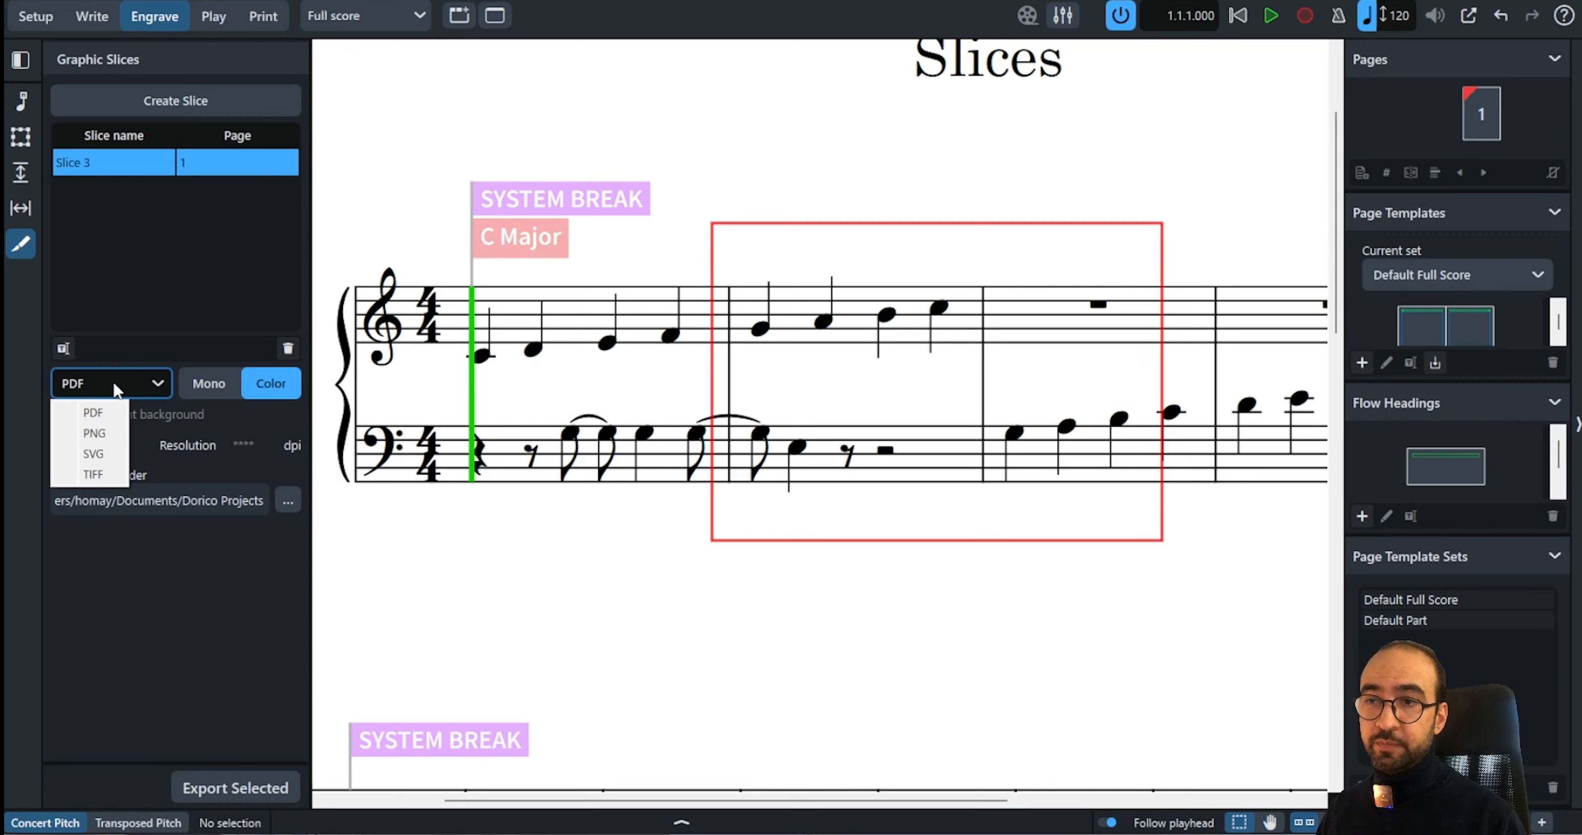
{"action": "left_click", "coordinate": [108, 431]}
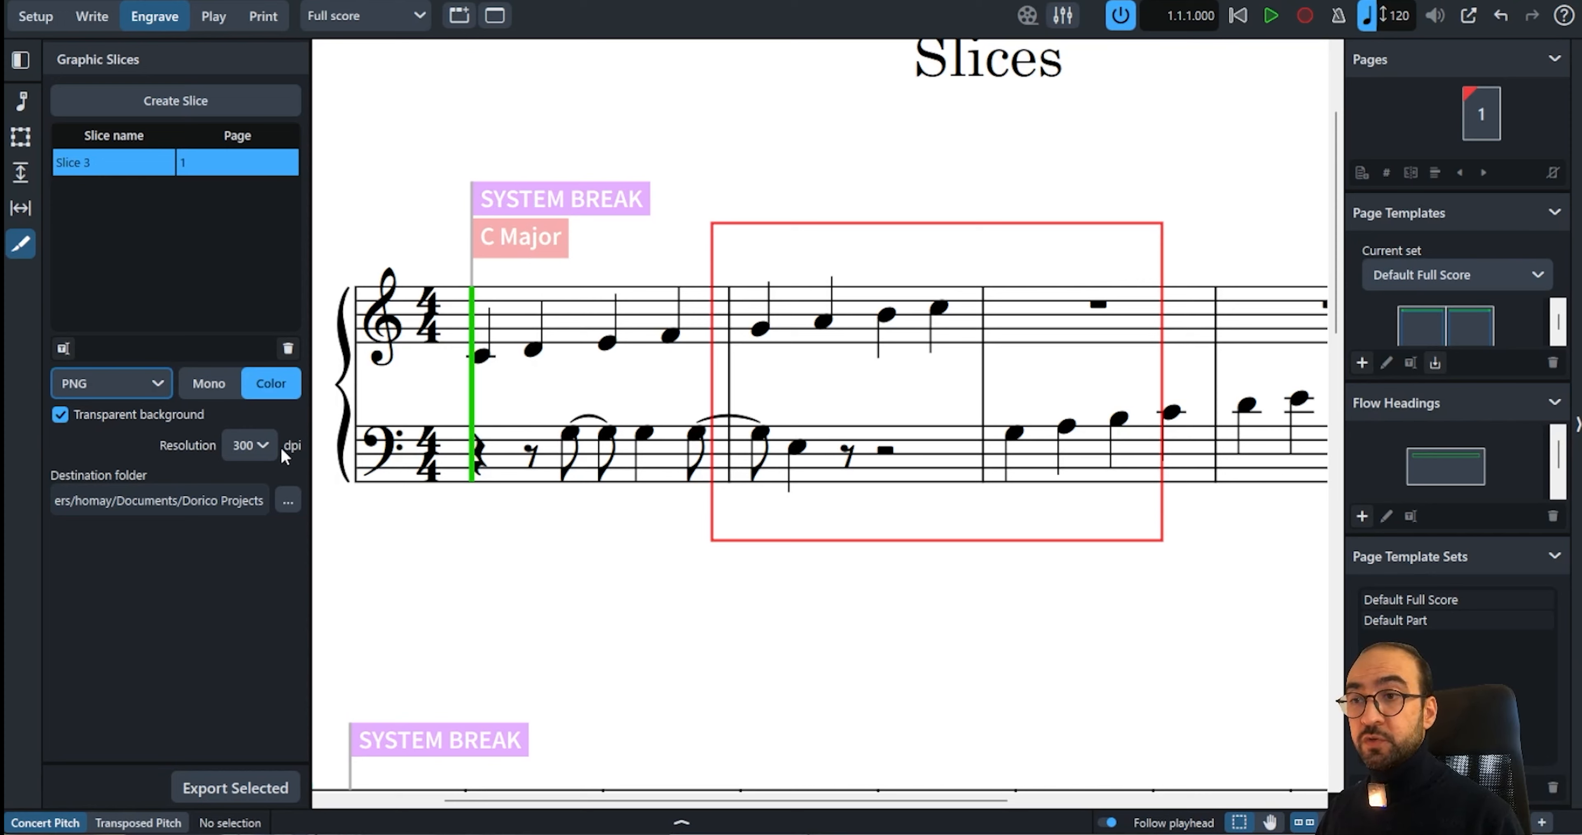
{"action": "left_click", "coordinate": [261, 446]}
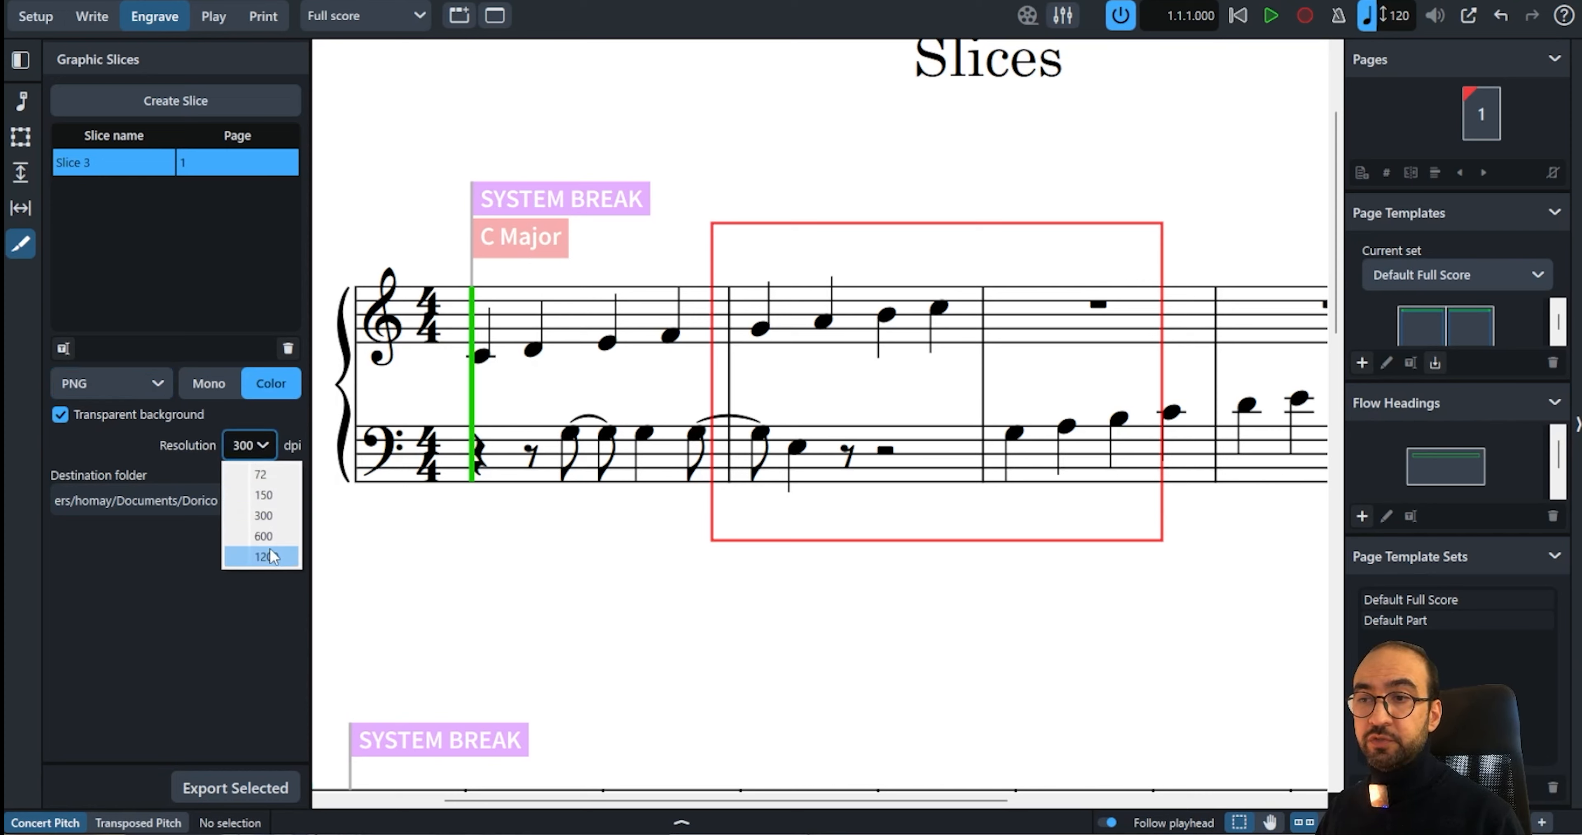
{"action": "left_click", "coordinate": [264, 536]}
{"action": "left_click", "coordinate": [255, 443]}
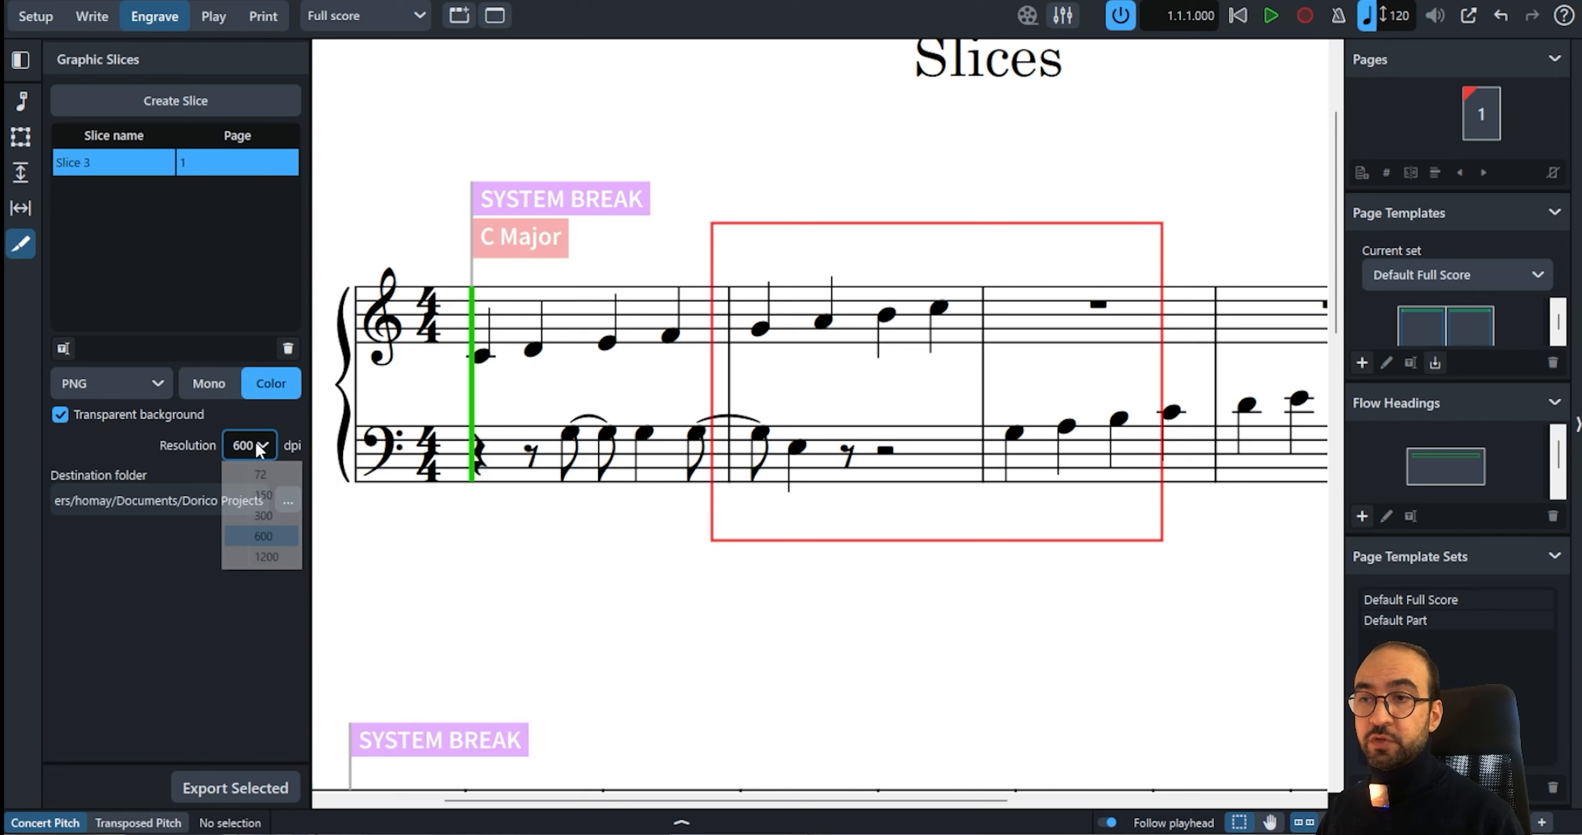
{"action": "left_click", "coordinate": [261, 557]}
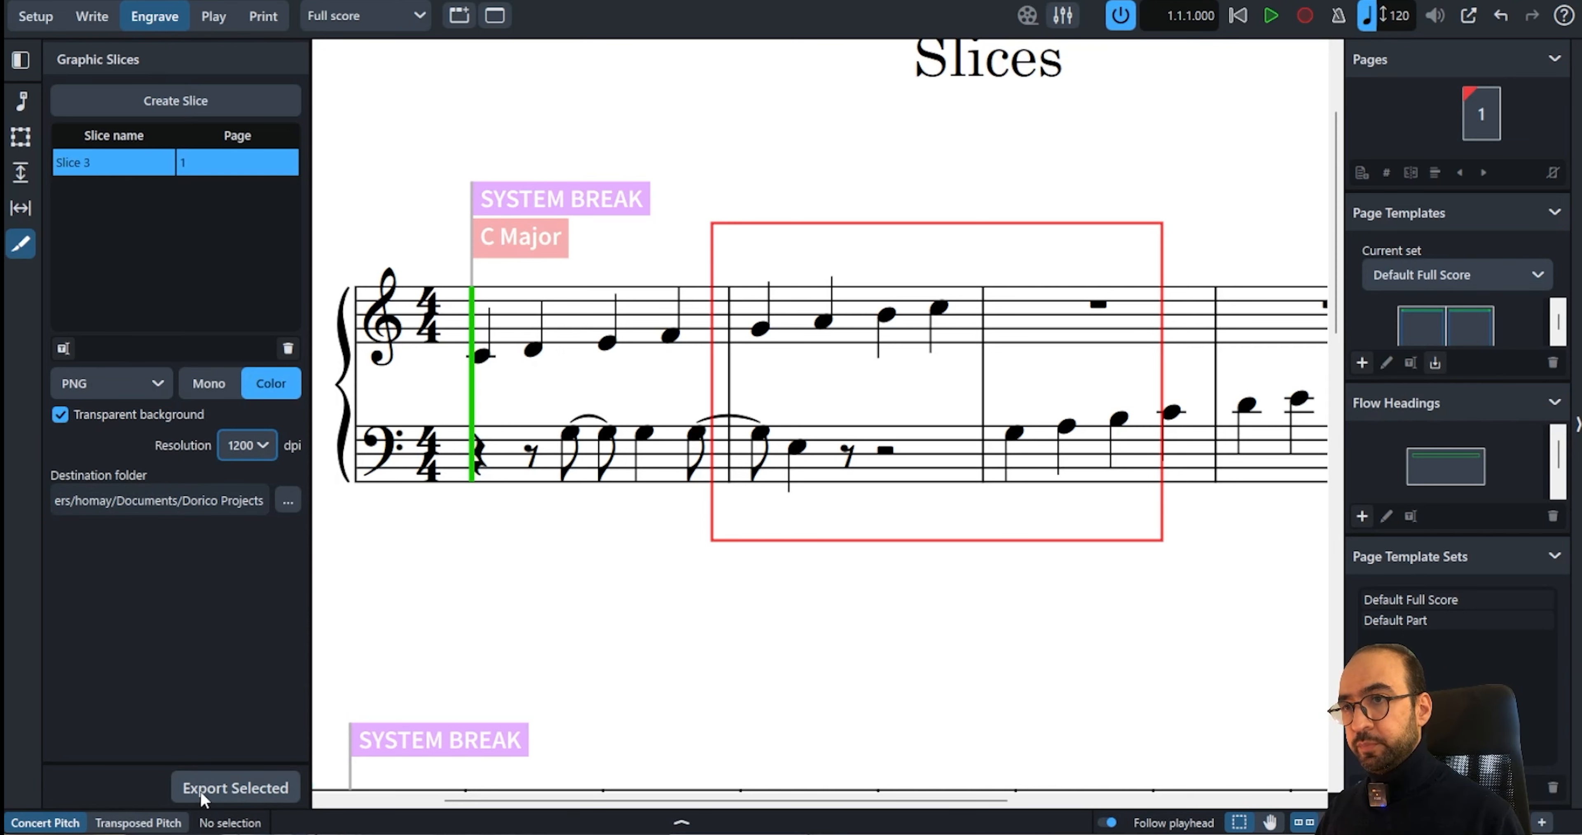
Export the selected slice
{"action": "left_click", "coordinate": [213, 778]}
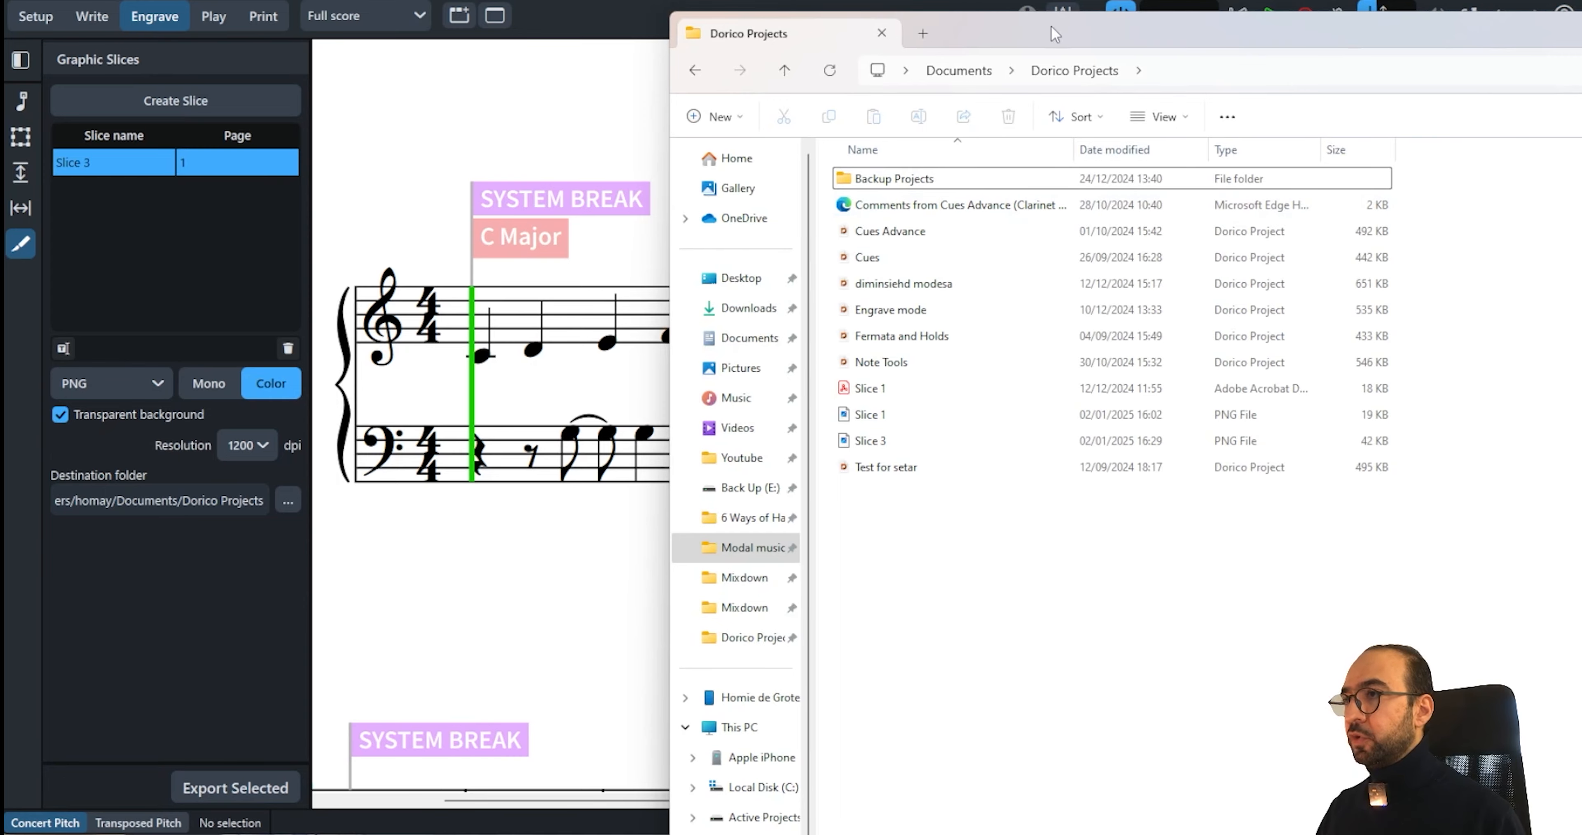
{"action": "left_click_drag", "start_coordinate": [1055, 34], "coordinate": [940, 1]}
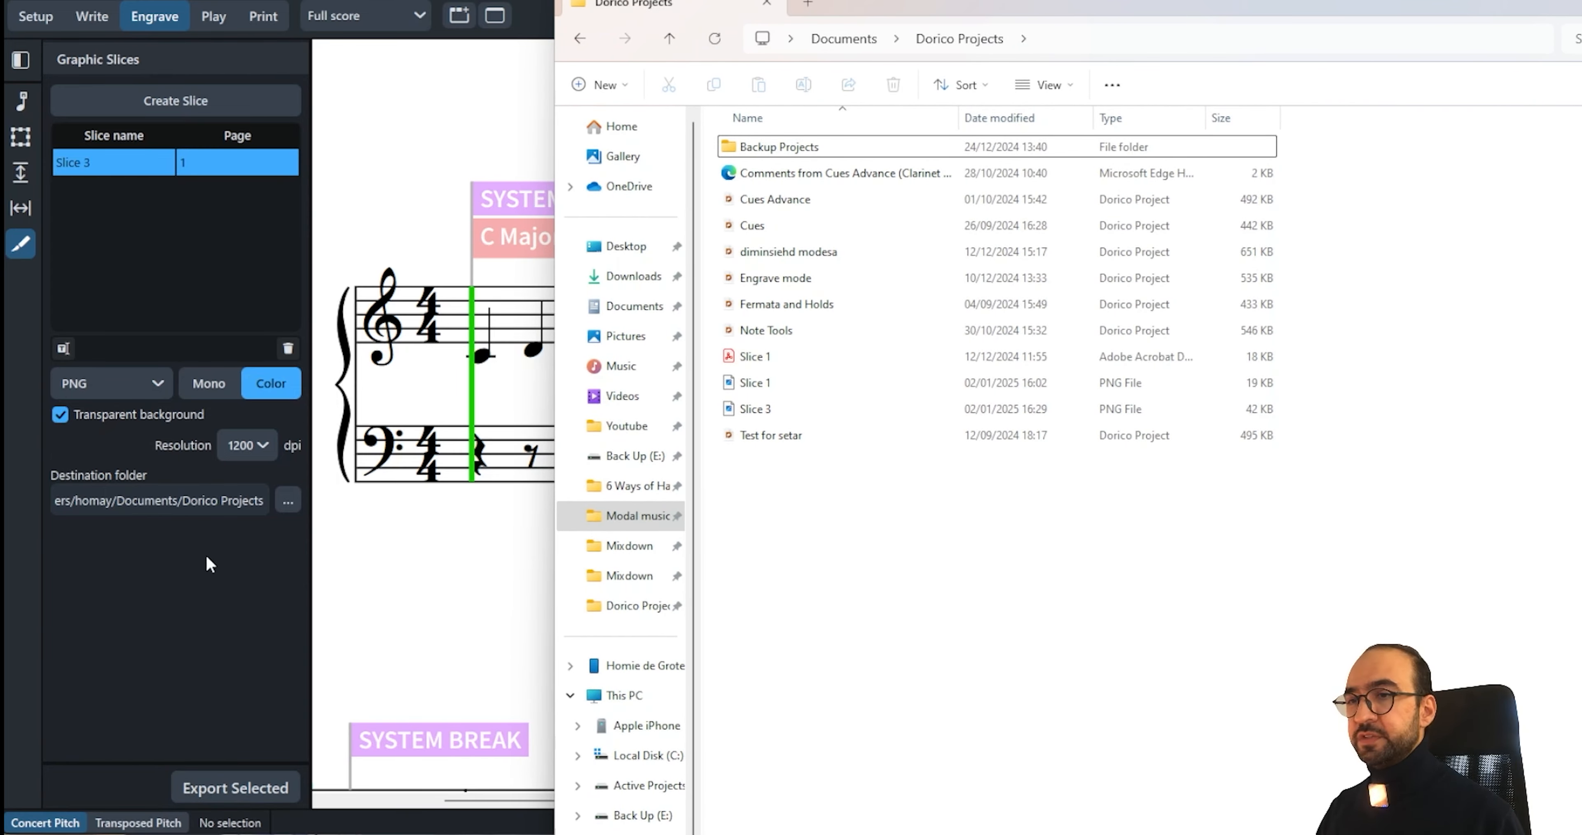
{"action": "left_click", "coordinate": [203, 529]}
{"action": "left_click", "coordinate": [289, 500]}
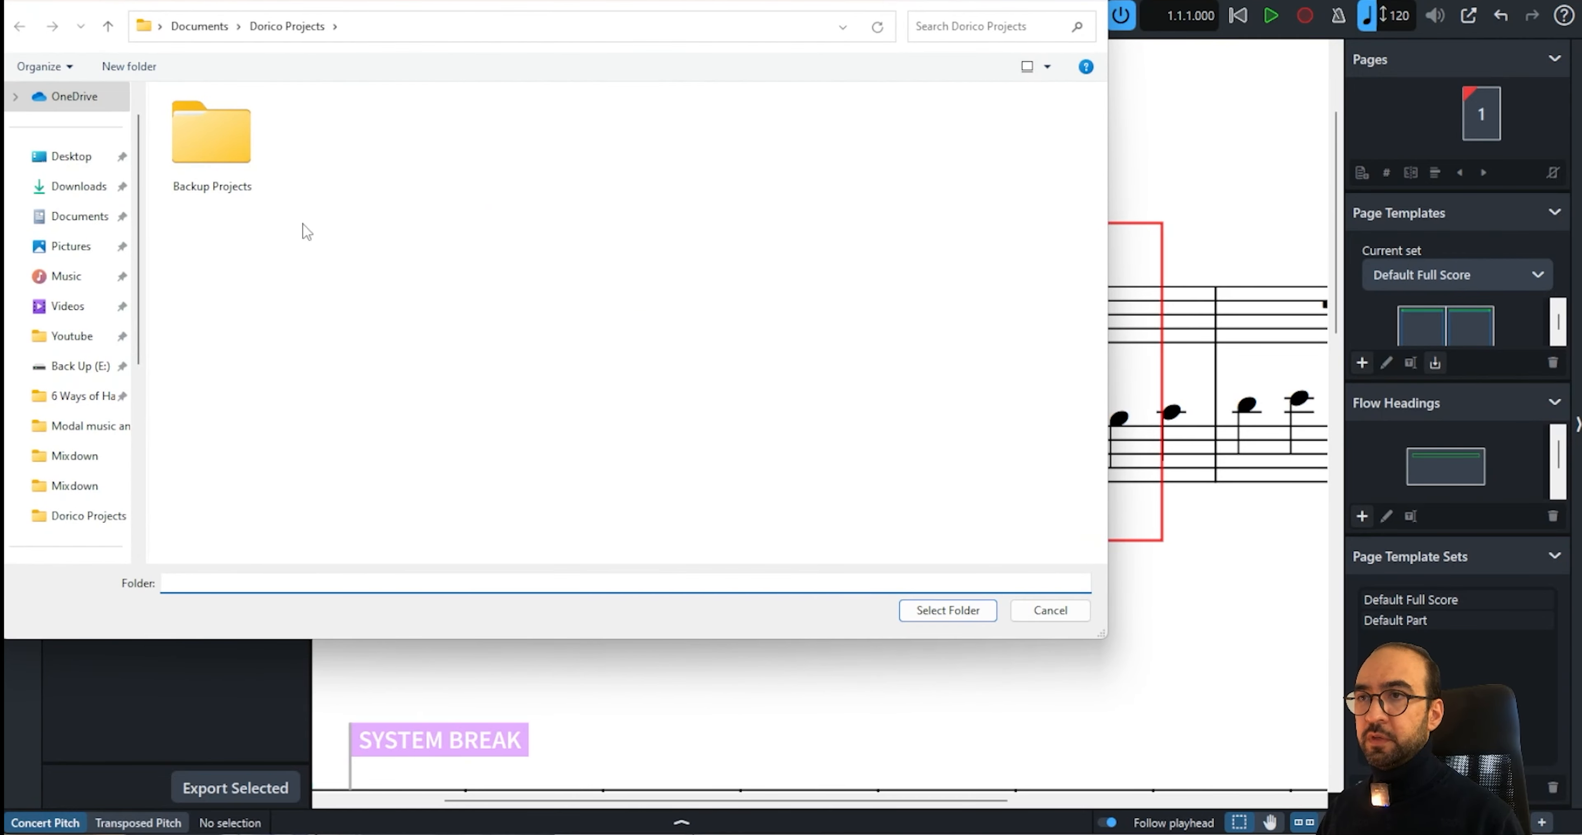
{"action": "left_click", "coordinate": [1034, 611]}
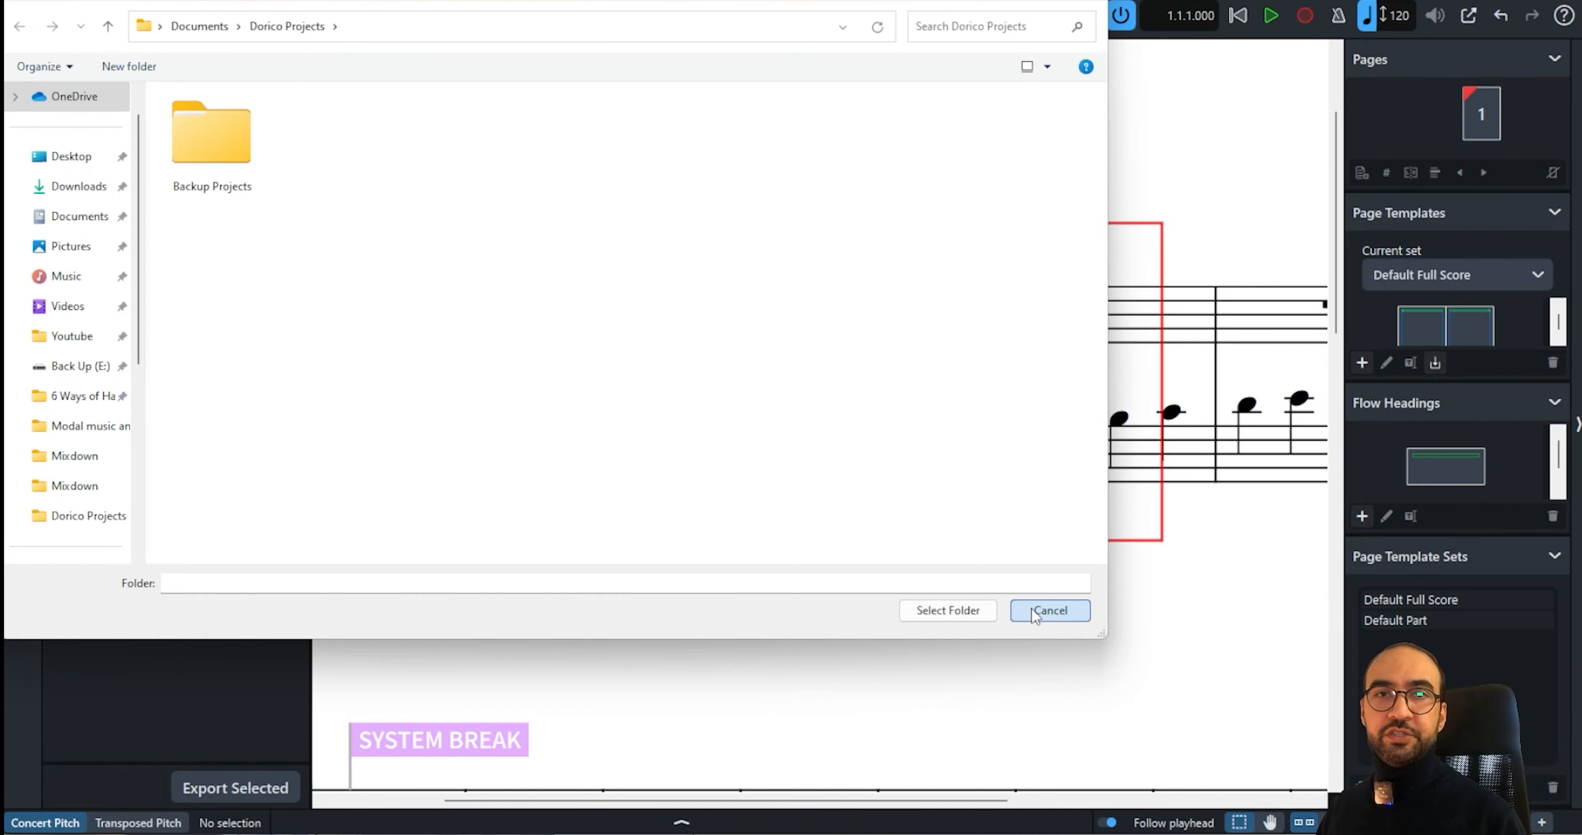
{"action": "left_click", "coordinate": [1034, 611]}
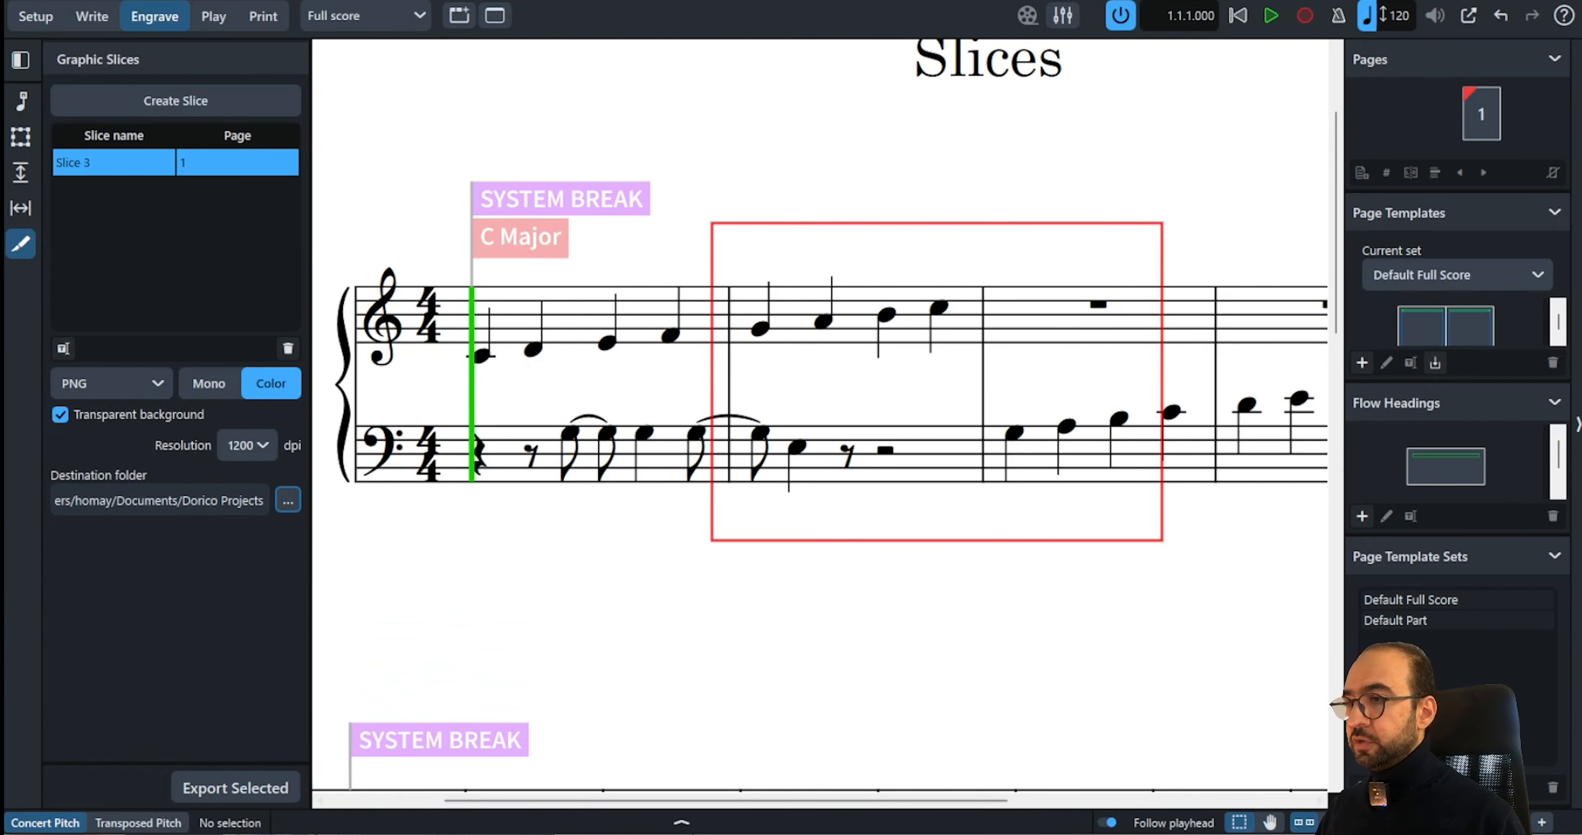
Open the exported Slice 3 PNG from the Dorico Projects folder to inspect it, then close it
{"action": "left_click", "coordinate": [960, 834]}
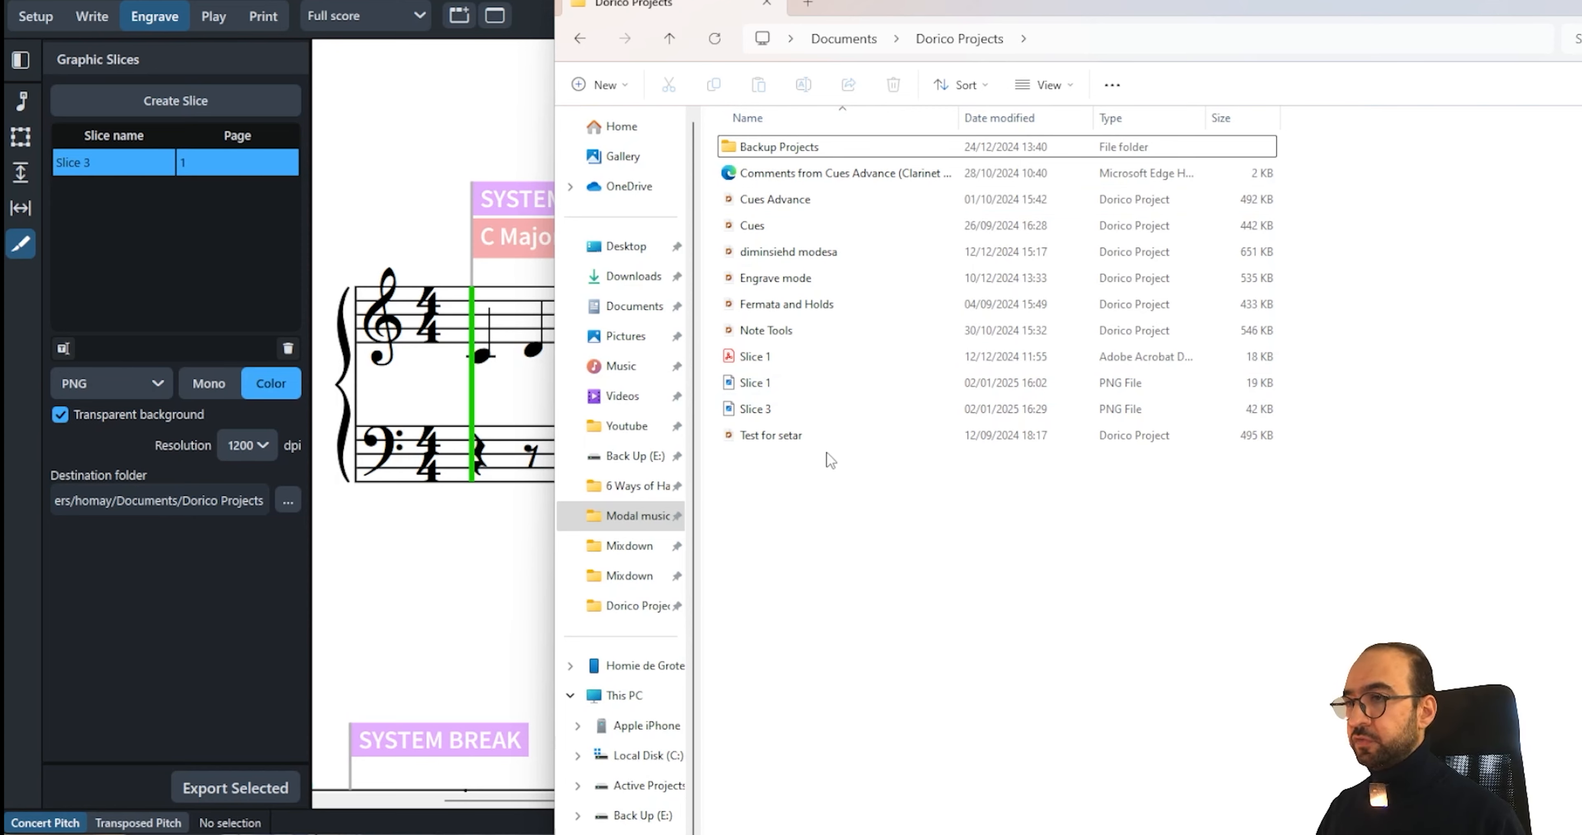
{"action": "left_click", "coordinate": [801, 416]}
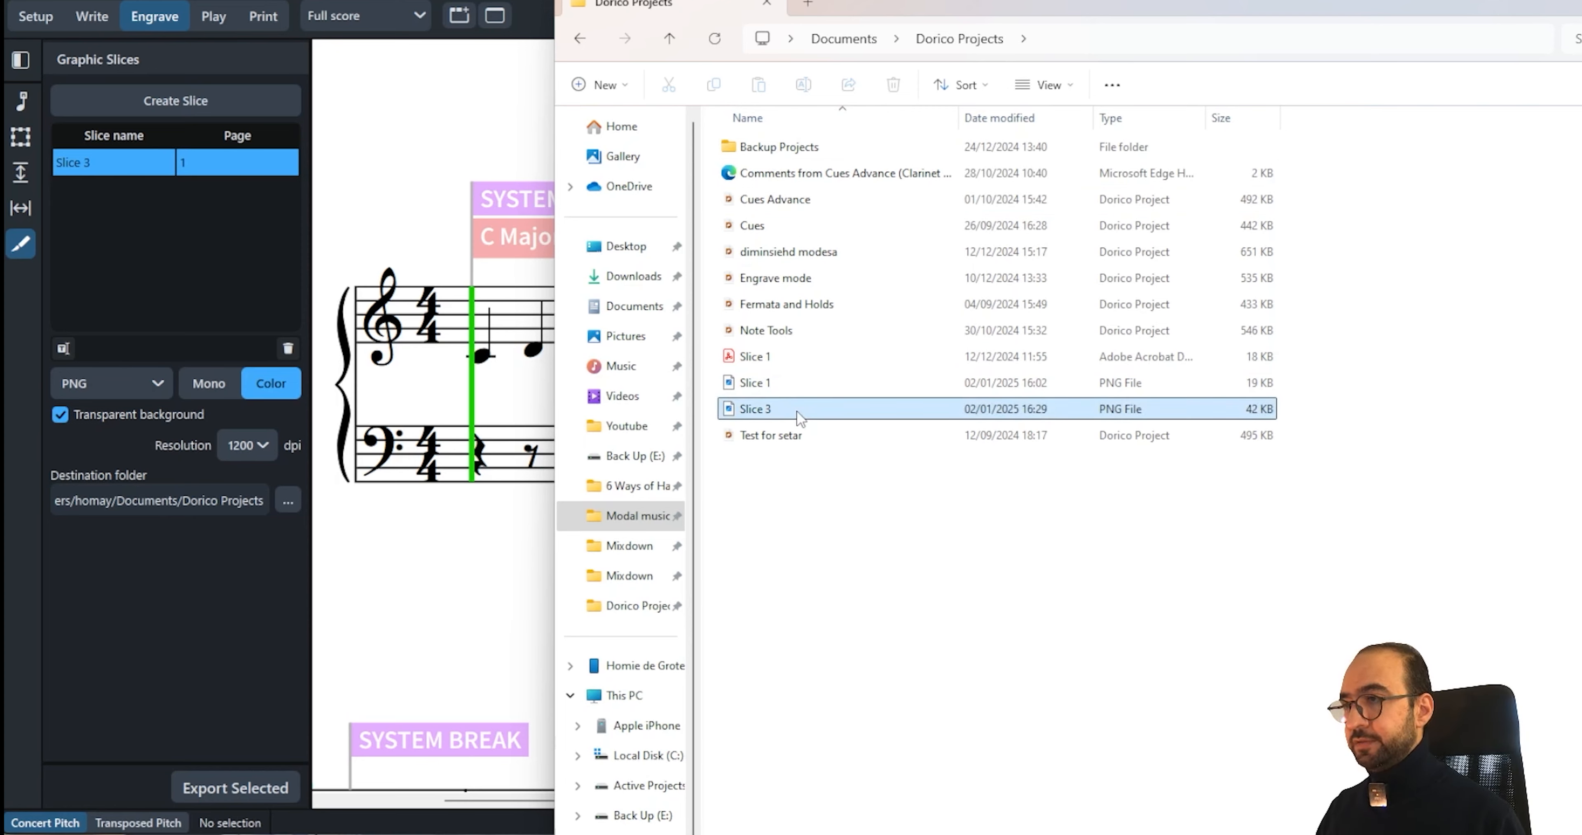
{"action": "double_click", "coordinate": [823, 416]}
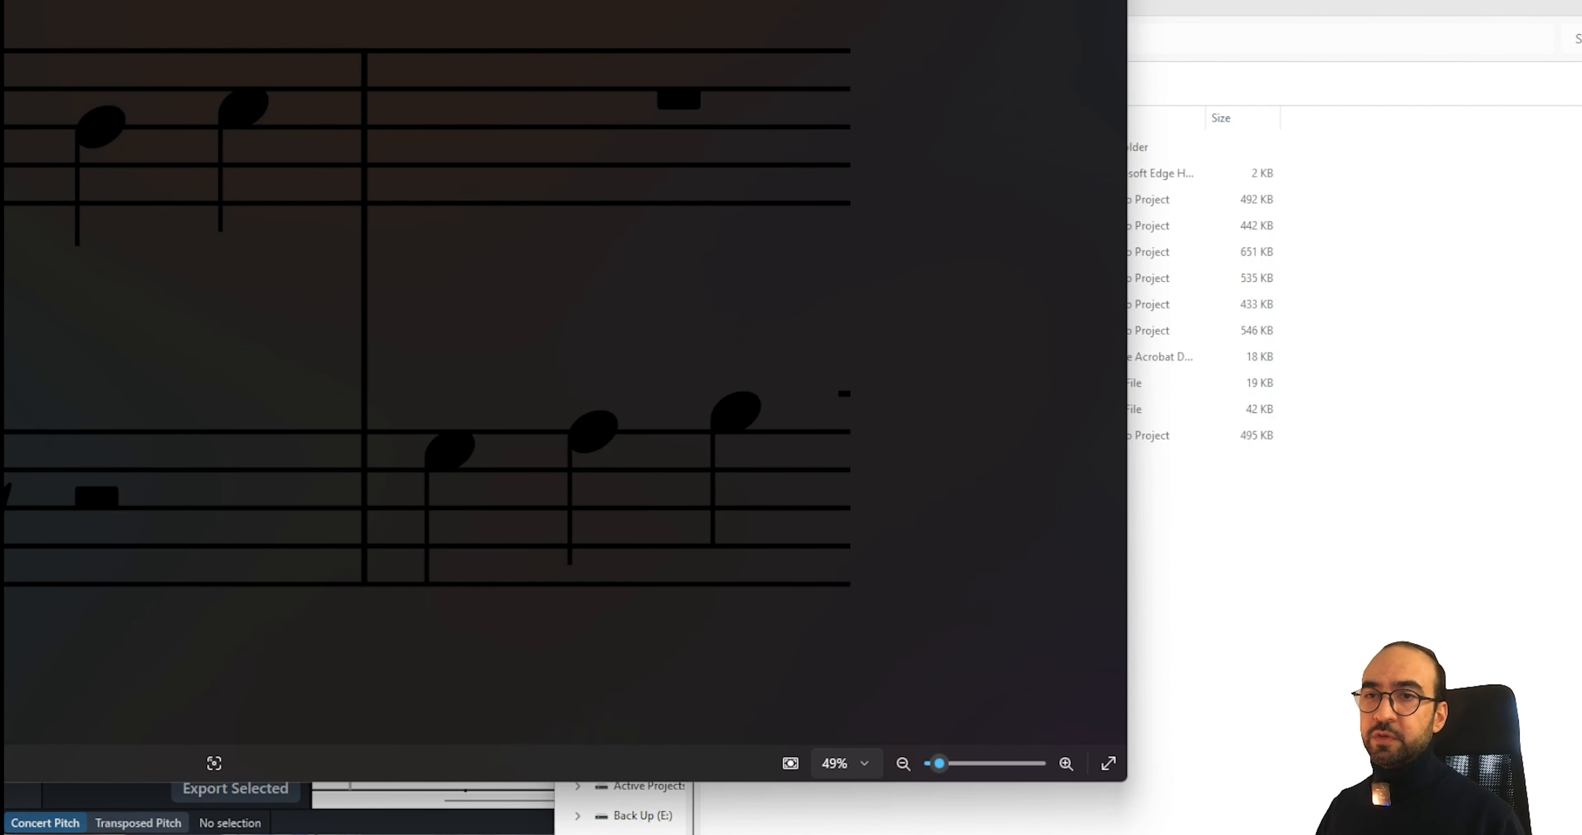
{"action": "left_click_drag", "start_coordinate": [553, 3], "coordinate": [959, 119]}
{"action": "key", "text": "alt+F4"}
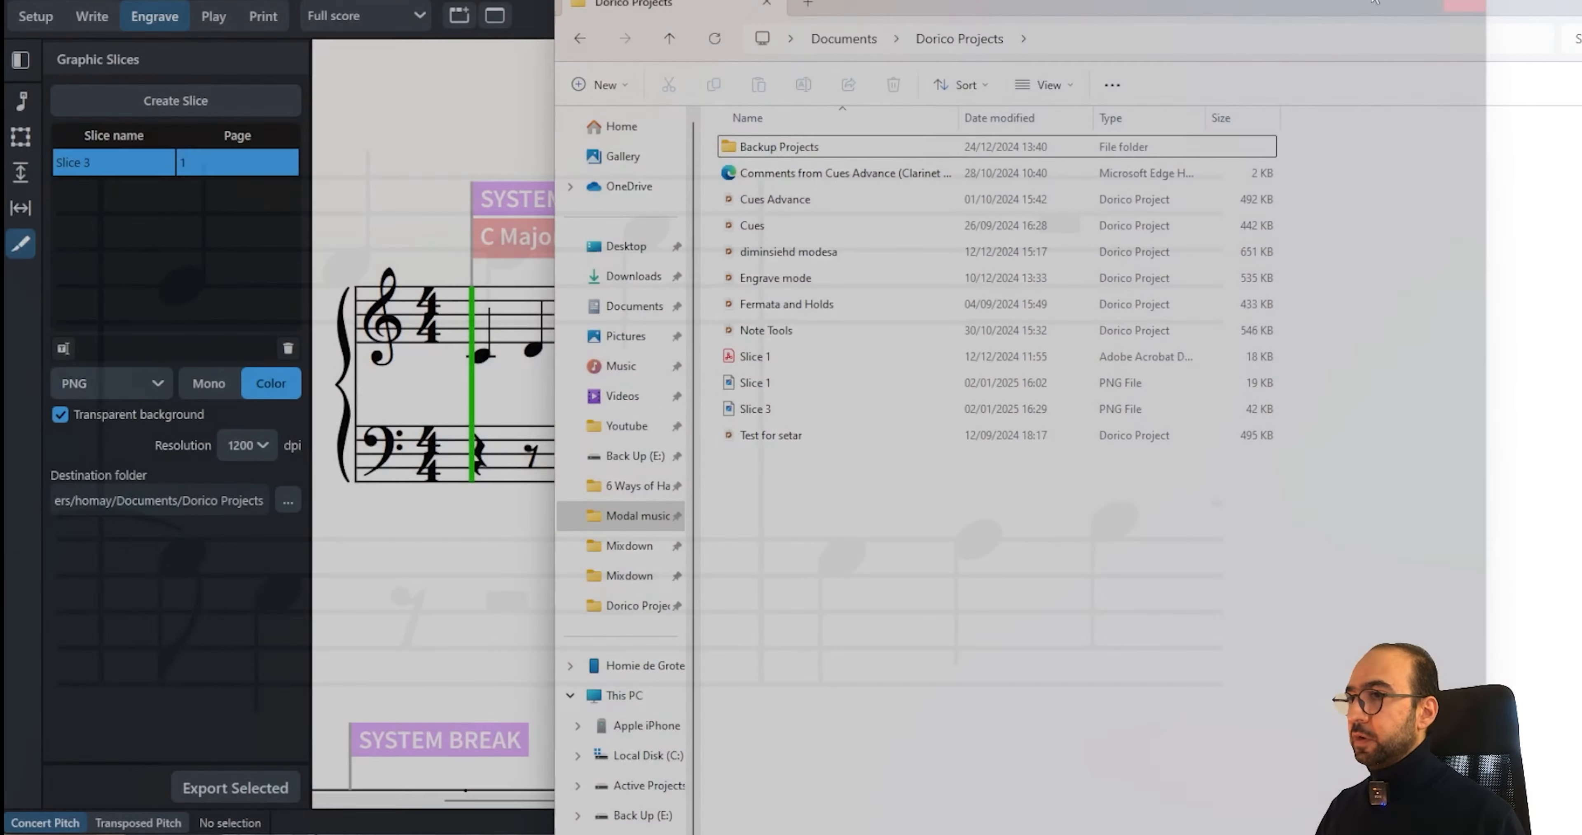
{"action": "left_click", "coordinate": [376, 184]}
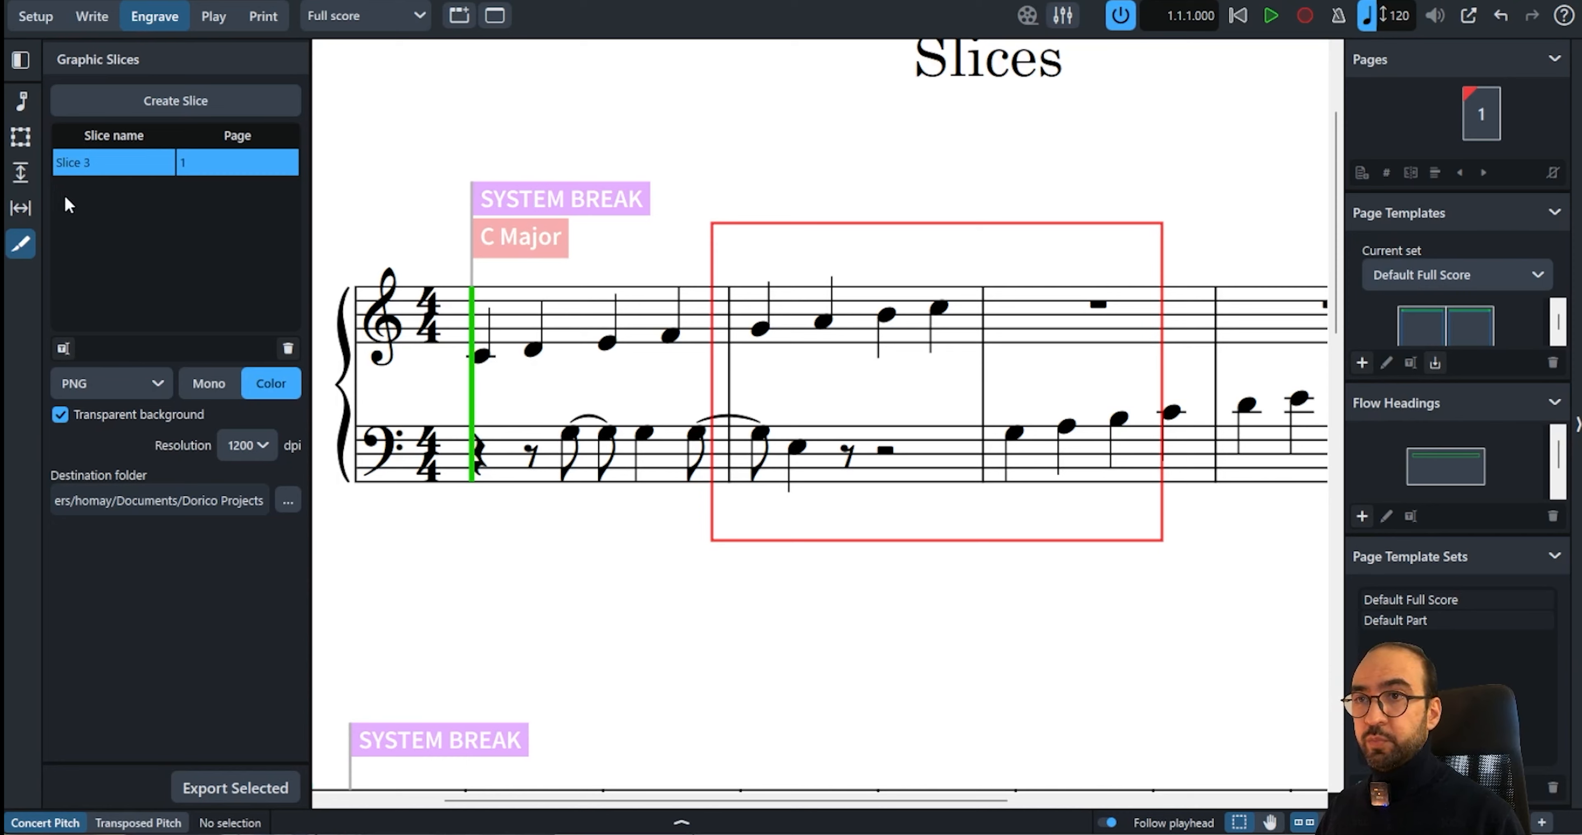
Draw a graphics frame about 90 × 29 mm below the first system and load the exported Slice 3 PNG into it
{"action": "left_click", "coordinate": [20, 140]}
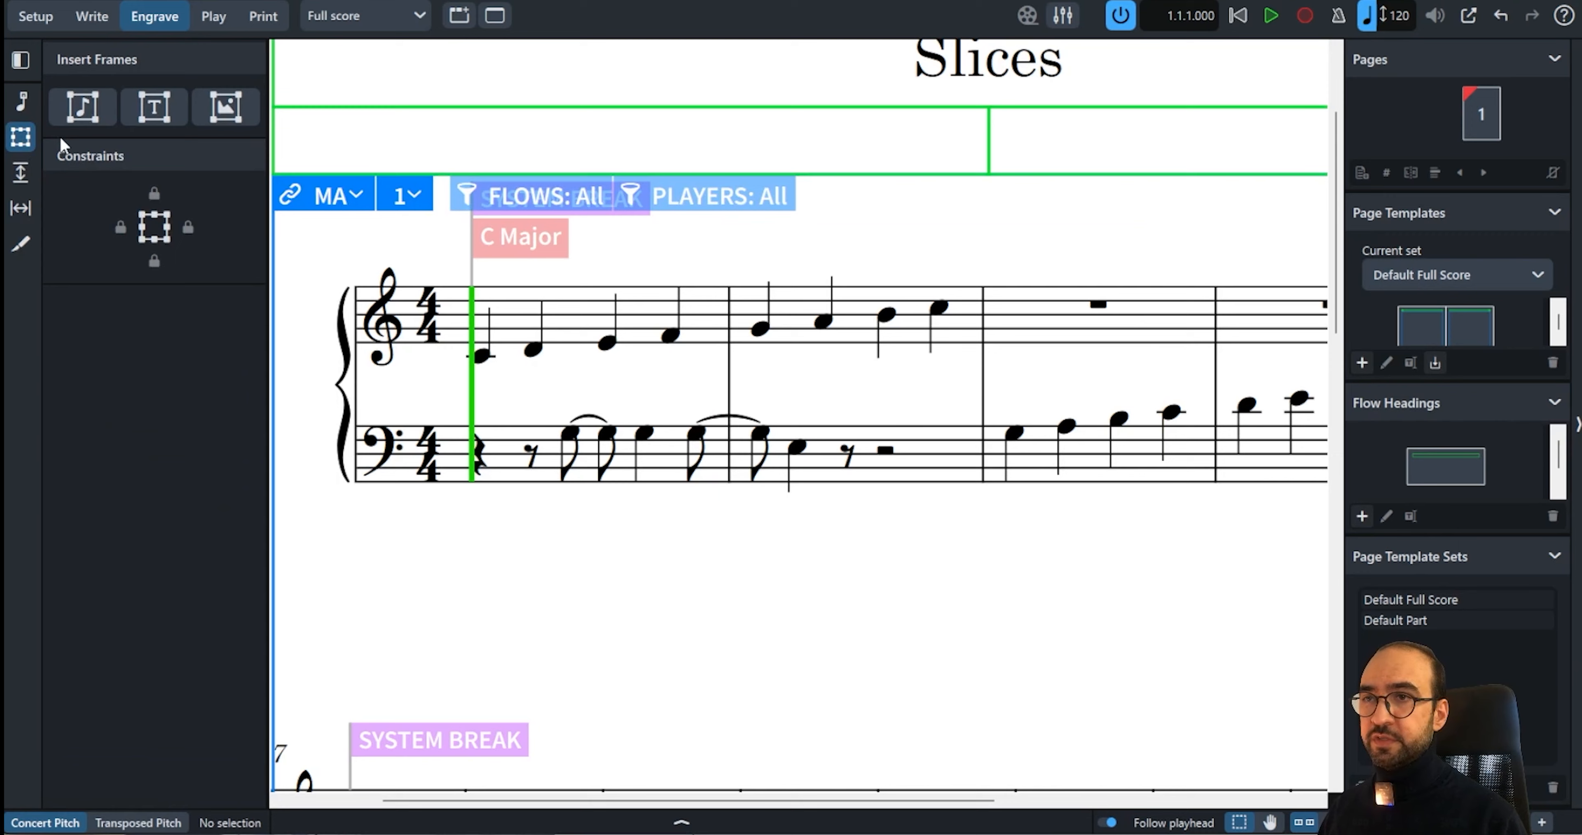
{"action": "left_click", "coordinate": [238, 109]}
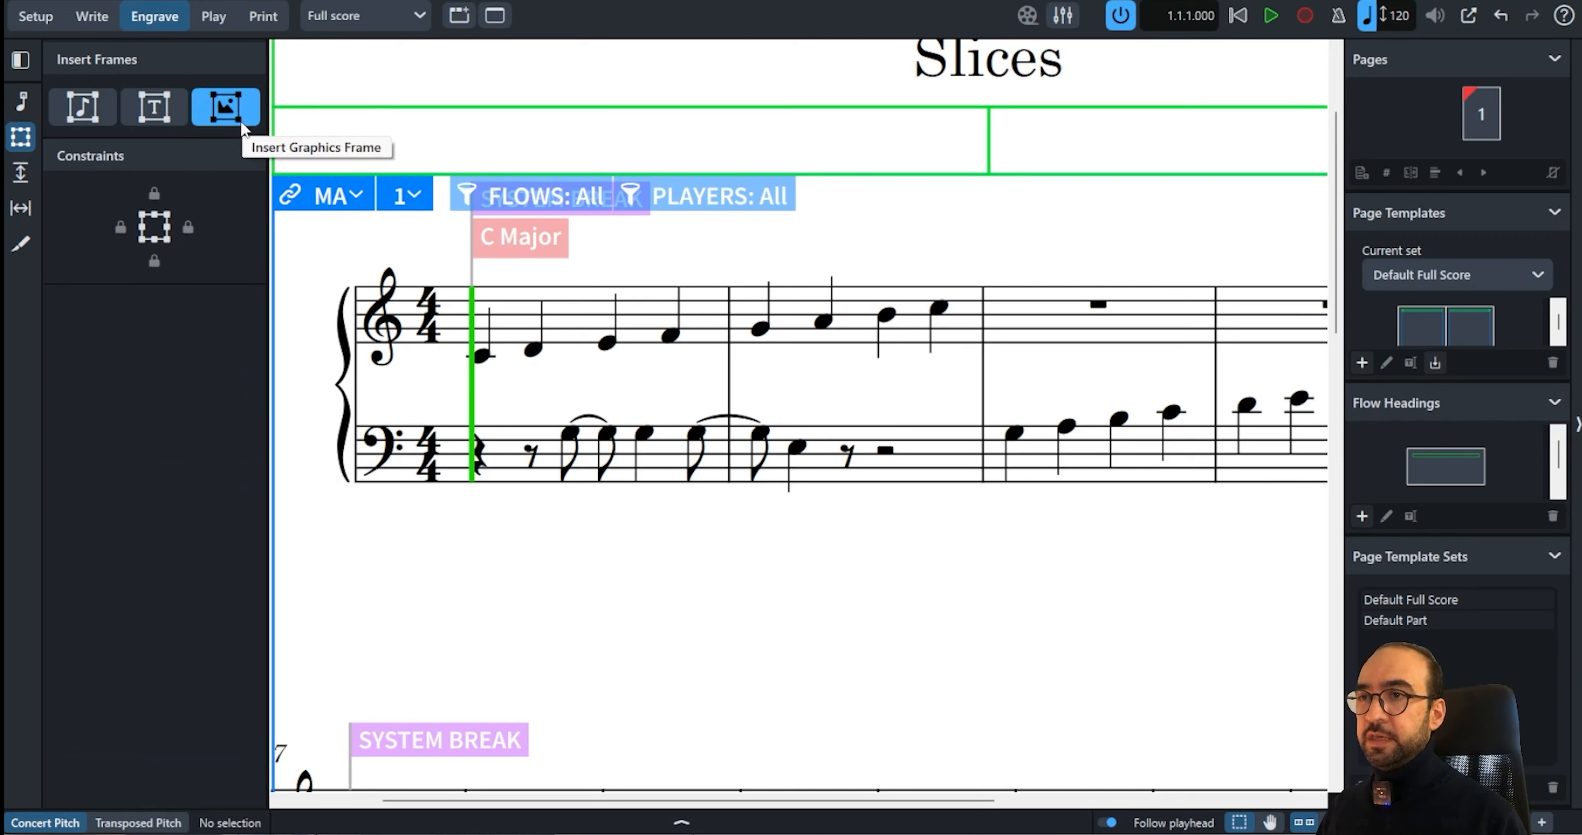
{"action": "left_click_drag", "start_coordinate": [449, 501], "coordinate": [1163, 734]}
{"action": "double_click", "coordinate": [663, 582]}
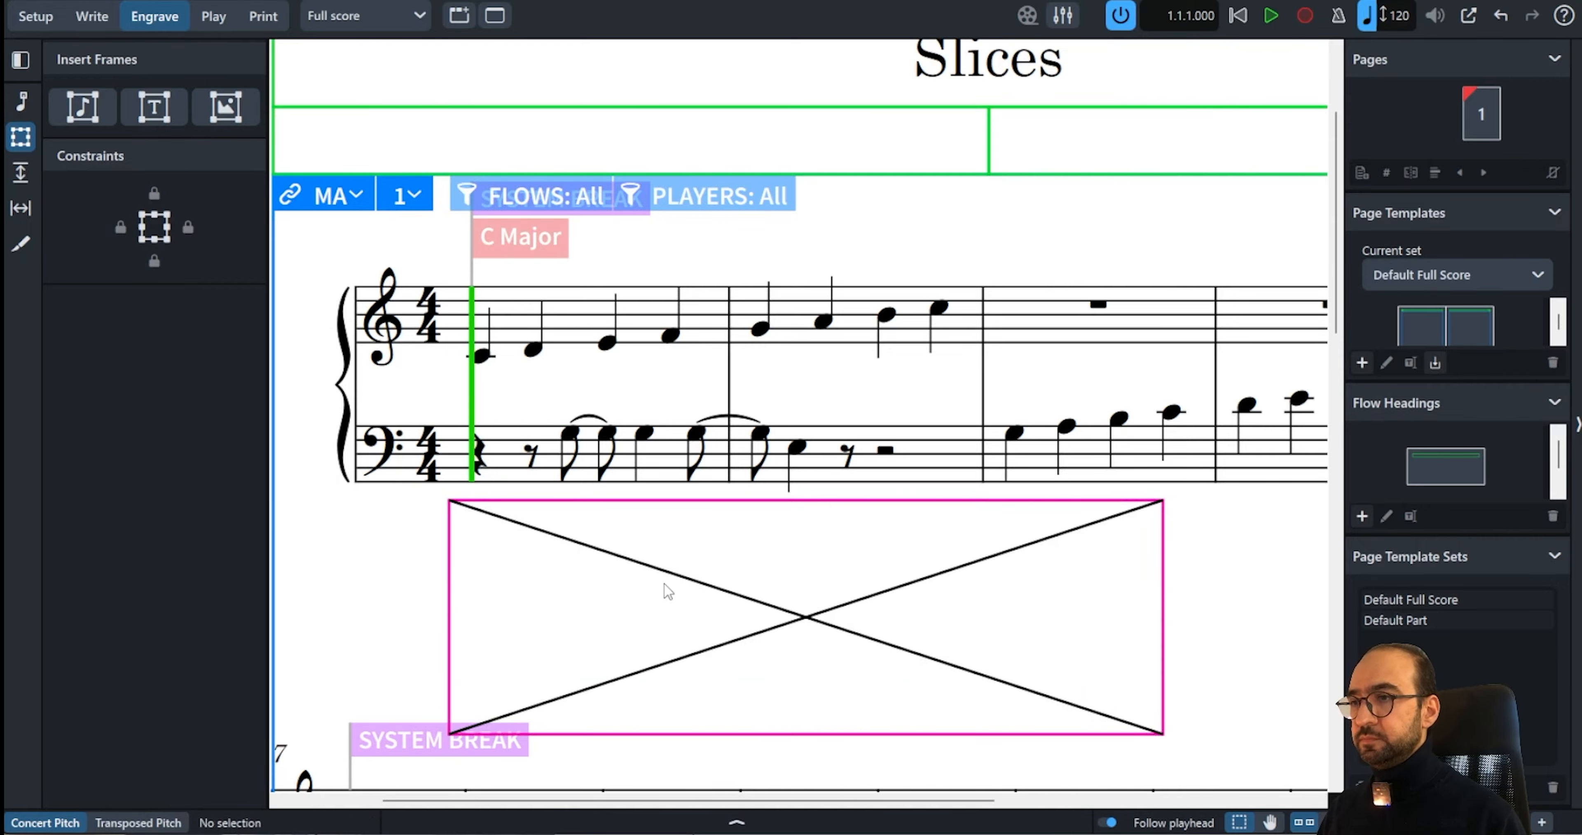
{"action": "double_click", "coordinate": [420, 146]}
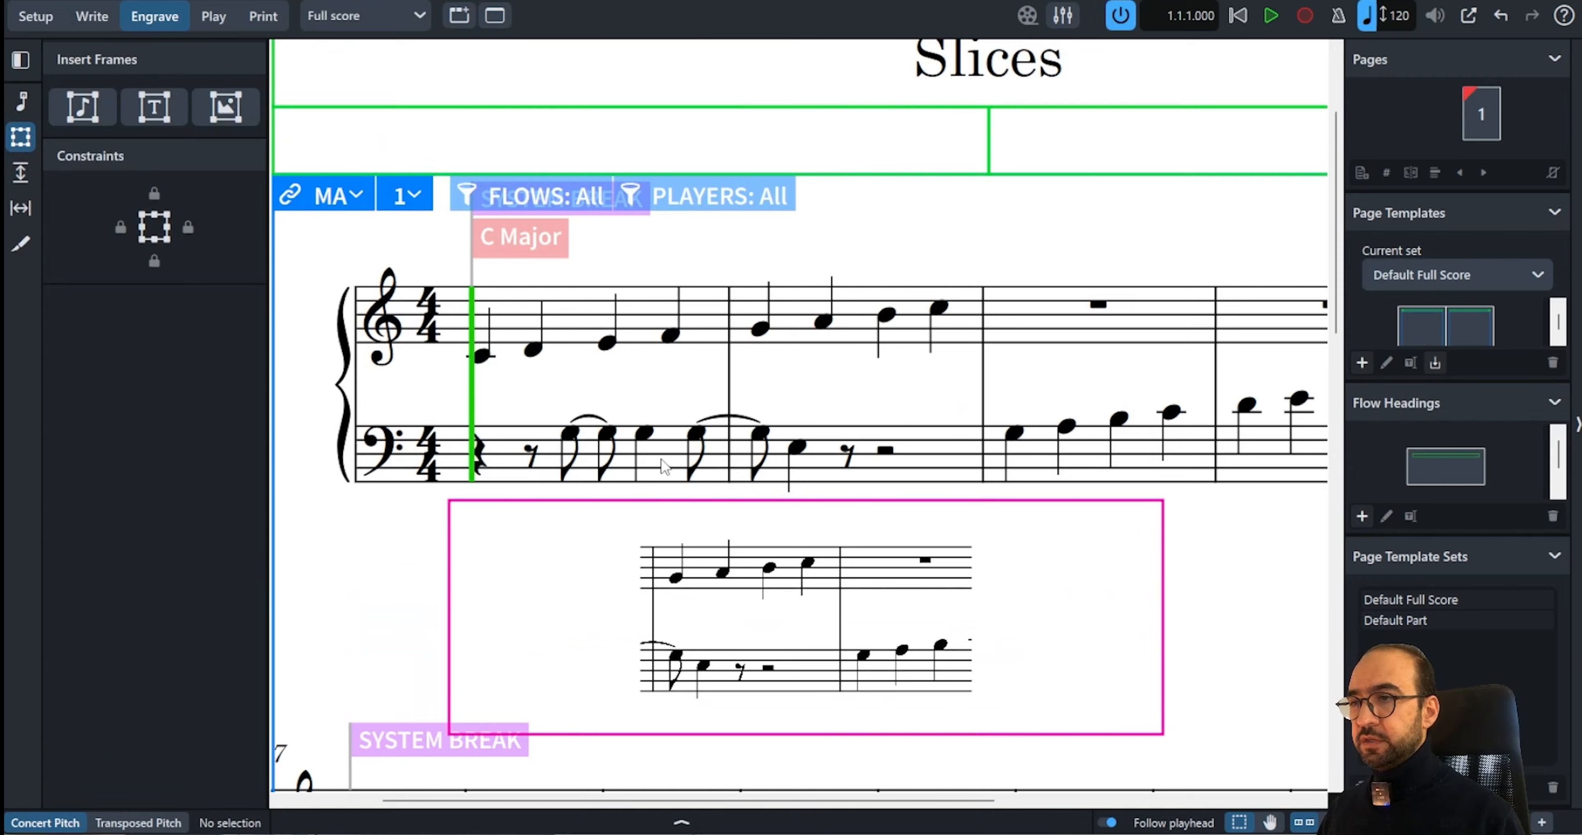
Reposition the graphics frame so it sits just below the first system's bass staff
{"action": "left_click", "coordinate": [656, 504]}
{"action": "left_click_drag", "start_coordinate": [655, 504], "coordinate": [594, 472]}
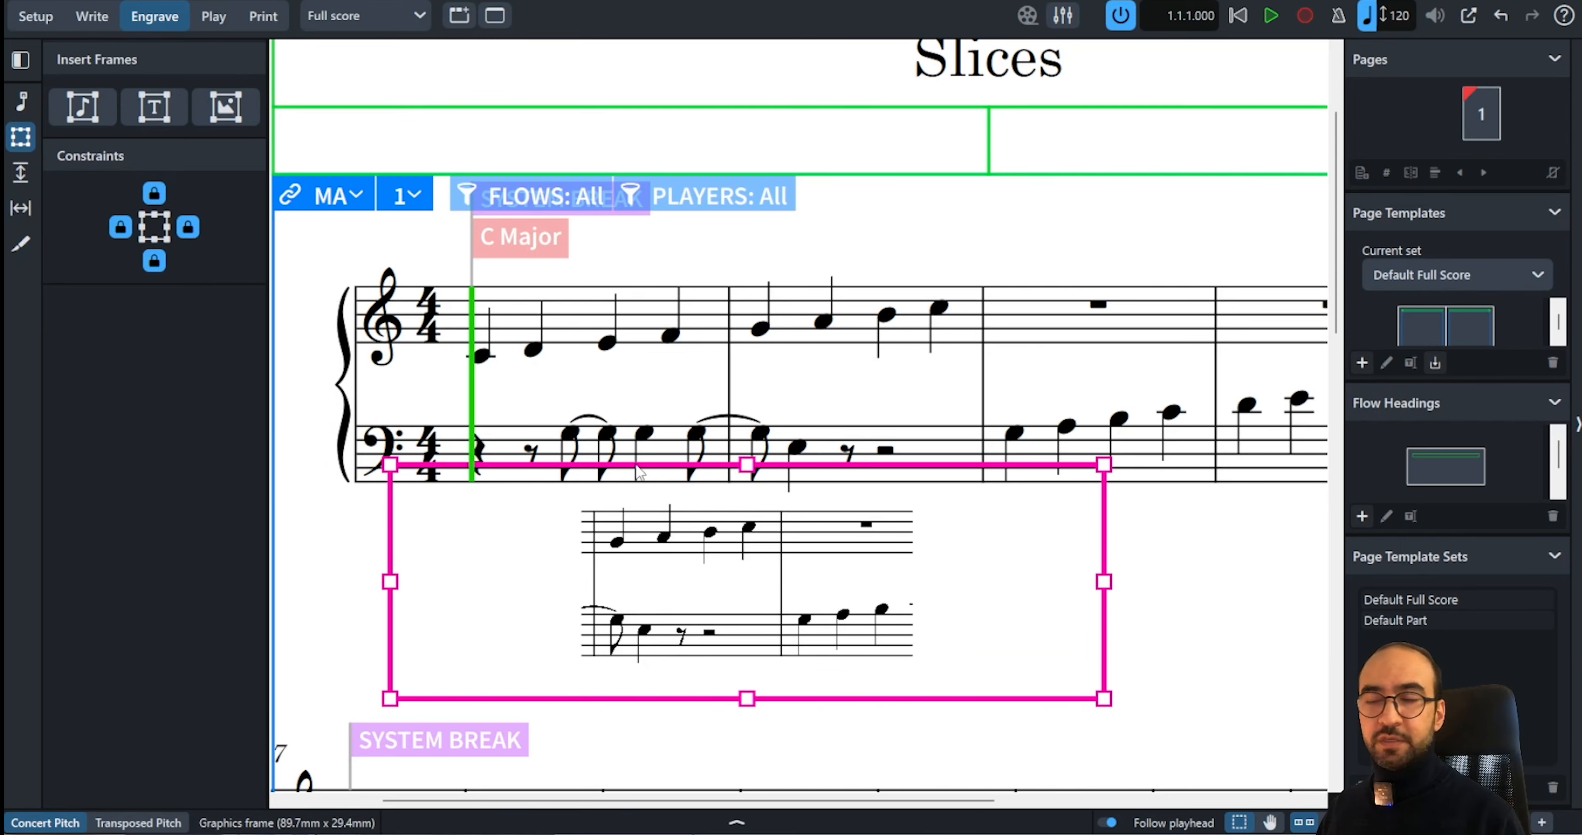
{"action": "left_click_drag", "start_coordinate": [637, 471], "coordinate": [662, 513]}
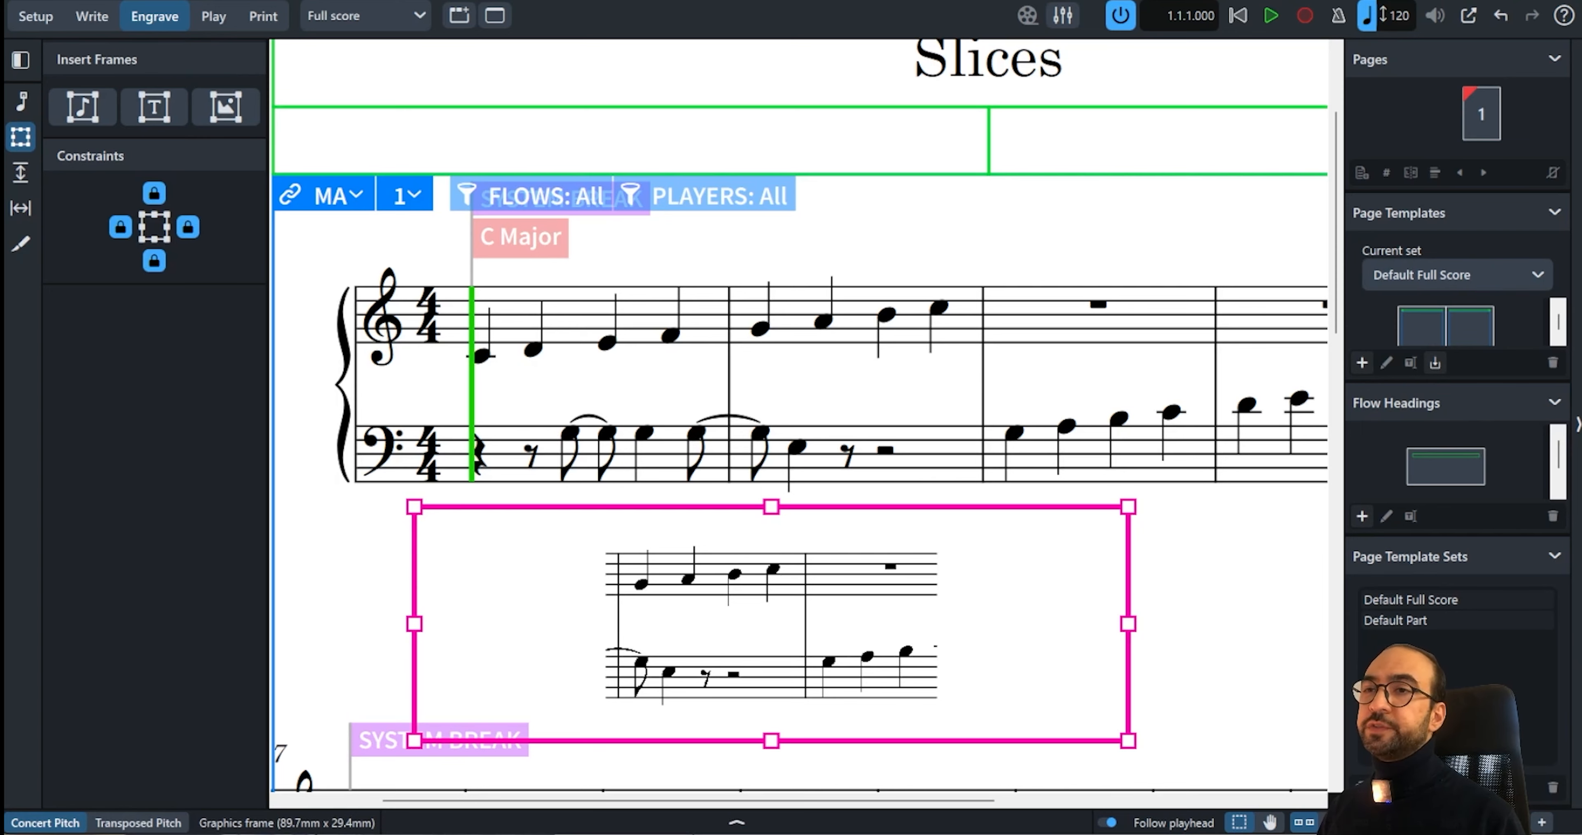
Change the first note of bar 2 into a sixteenth note and repeat it three times
{"action": "left_click", "coordinate": [21, 243]}
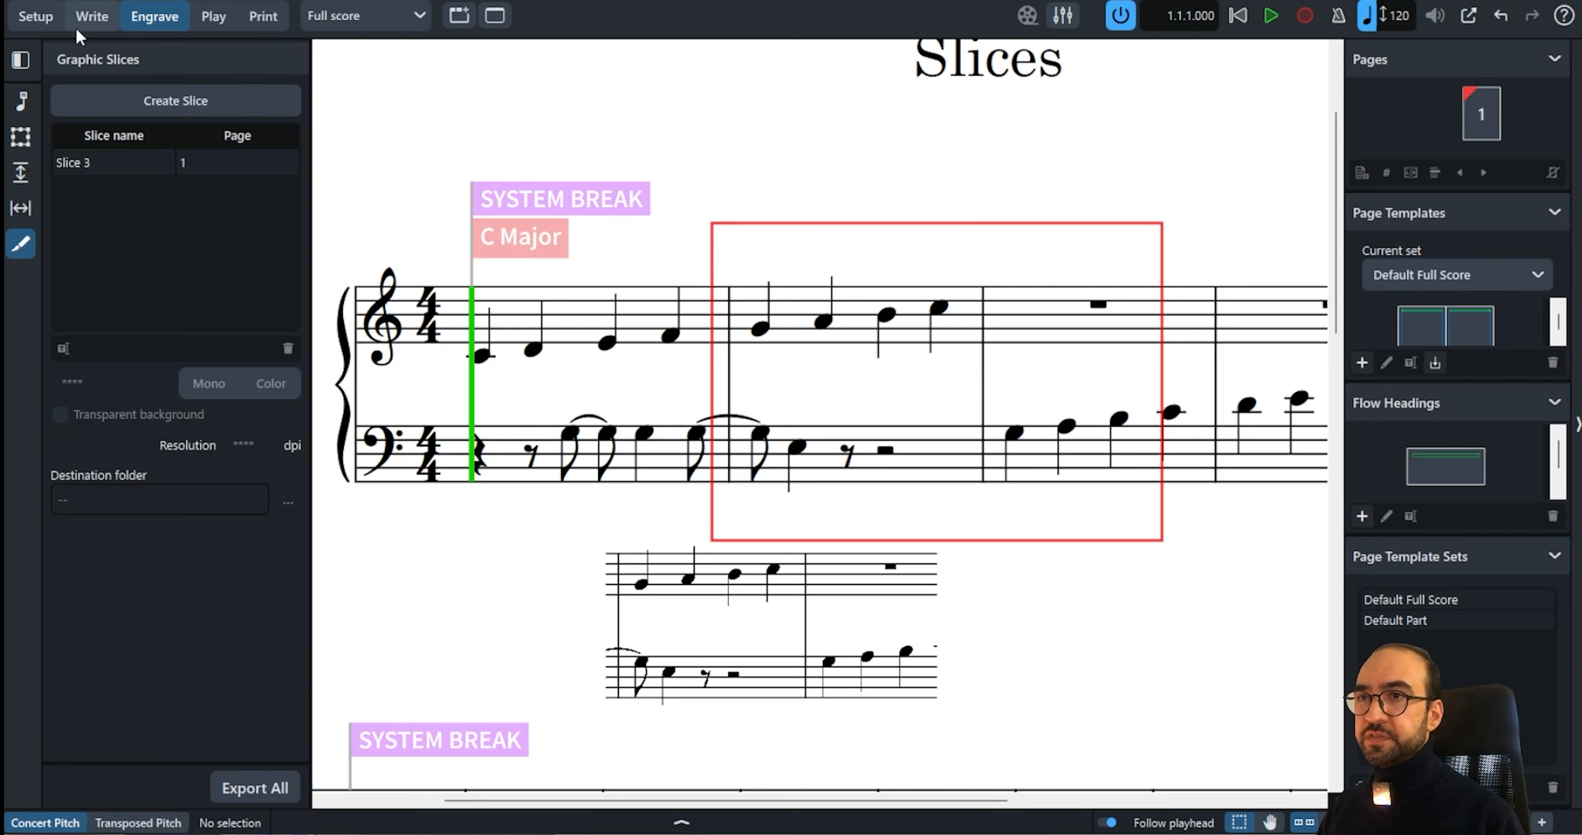
{"action": "left_click", "coordinate": [92, 14]}
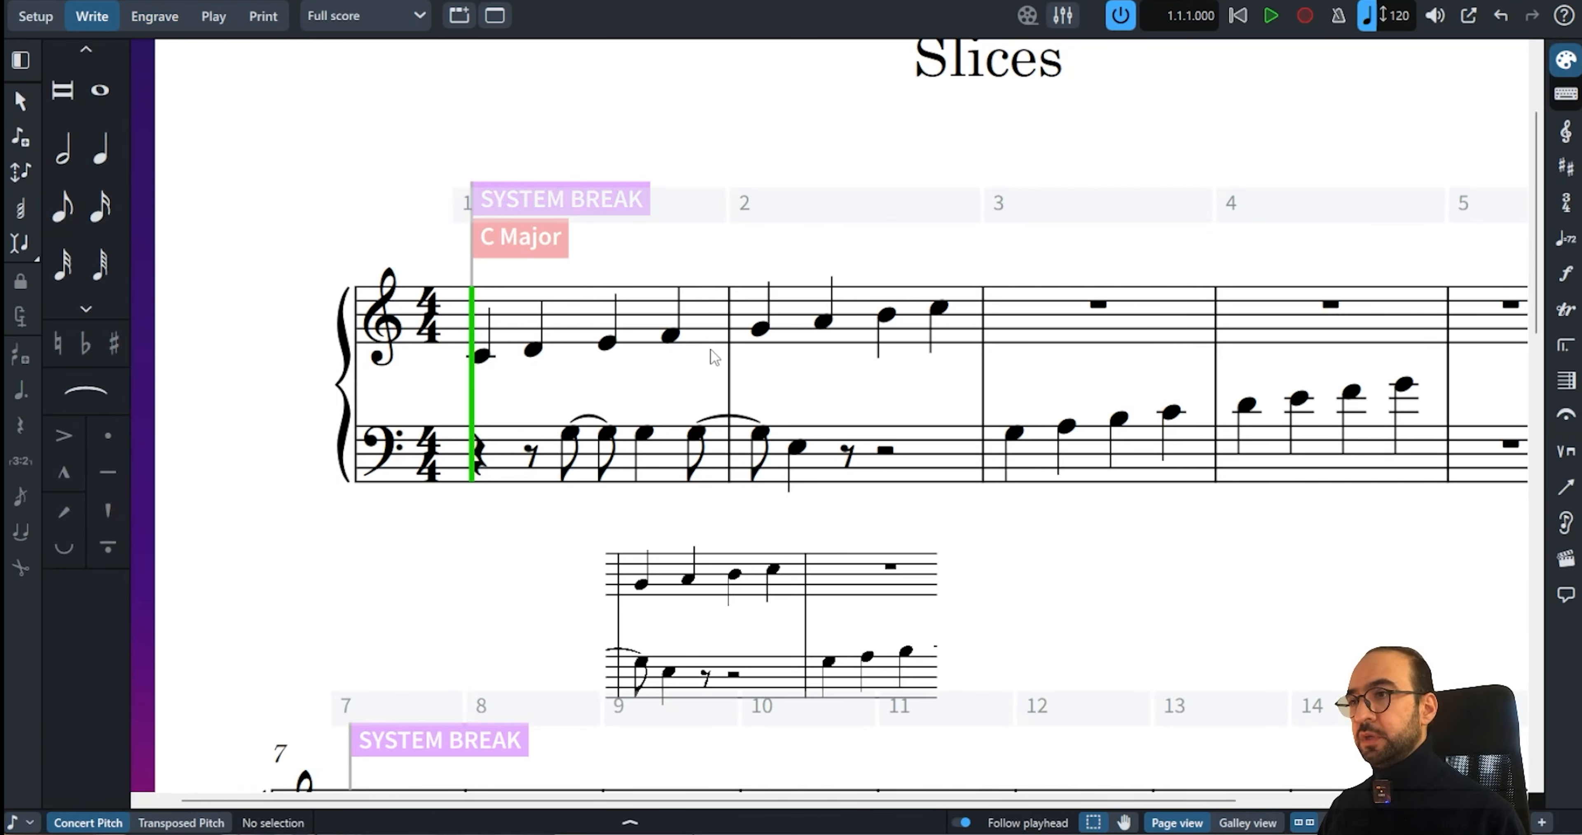
{"action": "left_click", "coordinate": [760, 330]}
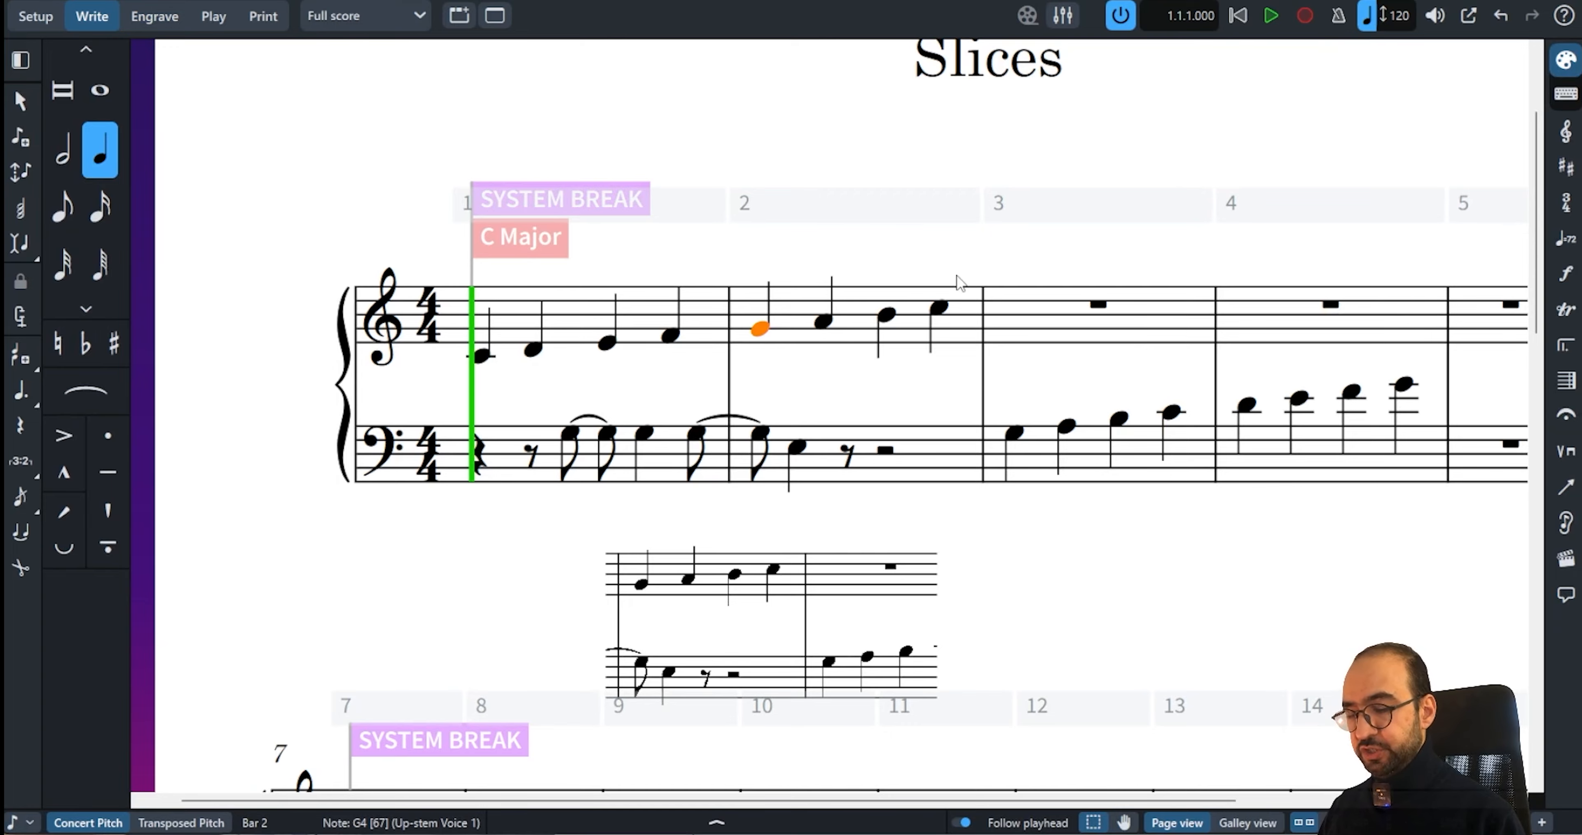
{"action": "key", "text": "3"}
{"action": "key", "text": "r"}
{"action": "key", "text": "r"}
{"action": "key", "text": "r"}
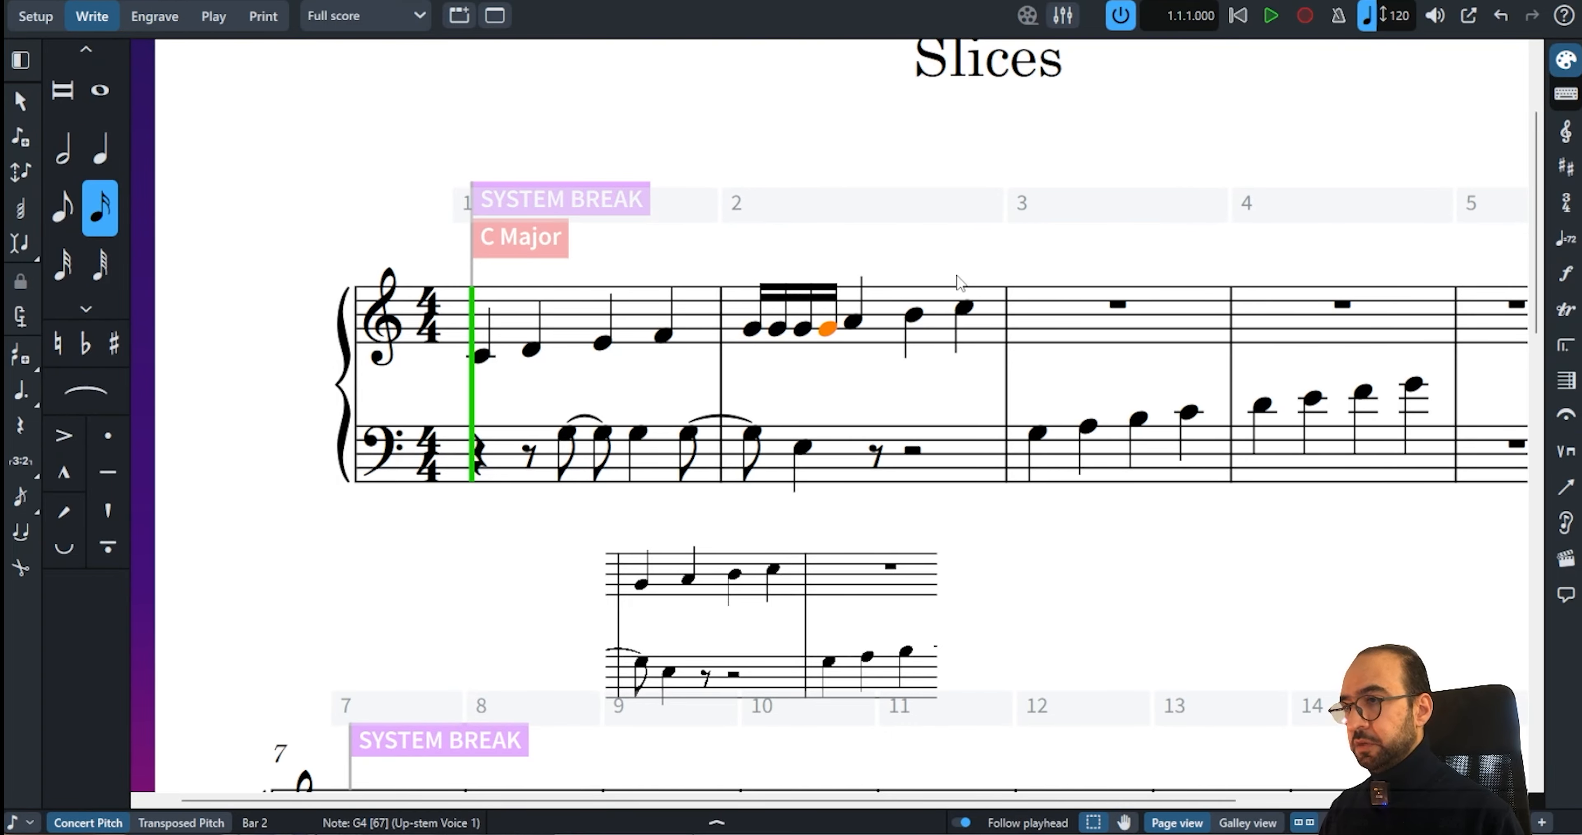
Re-export Slice 3, overwriting the existing file, and reload the updated Slice 3 PNG into the graphics frame
{"action": "left_click", "coordinate": [160, 20]}
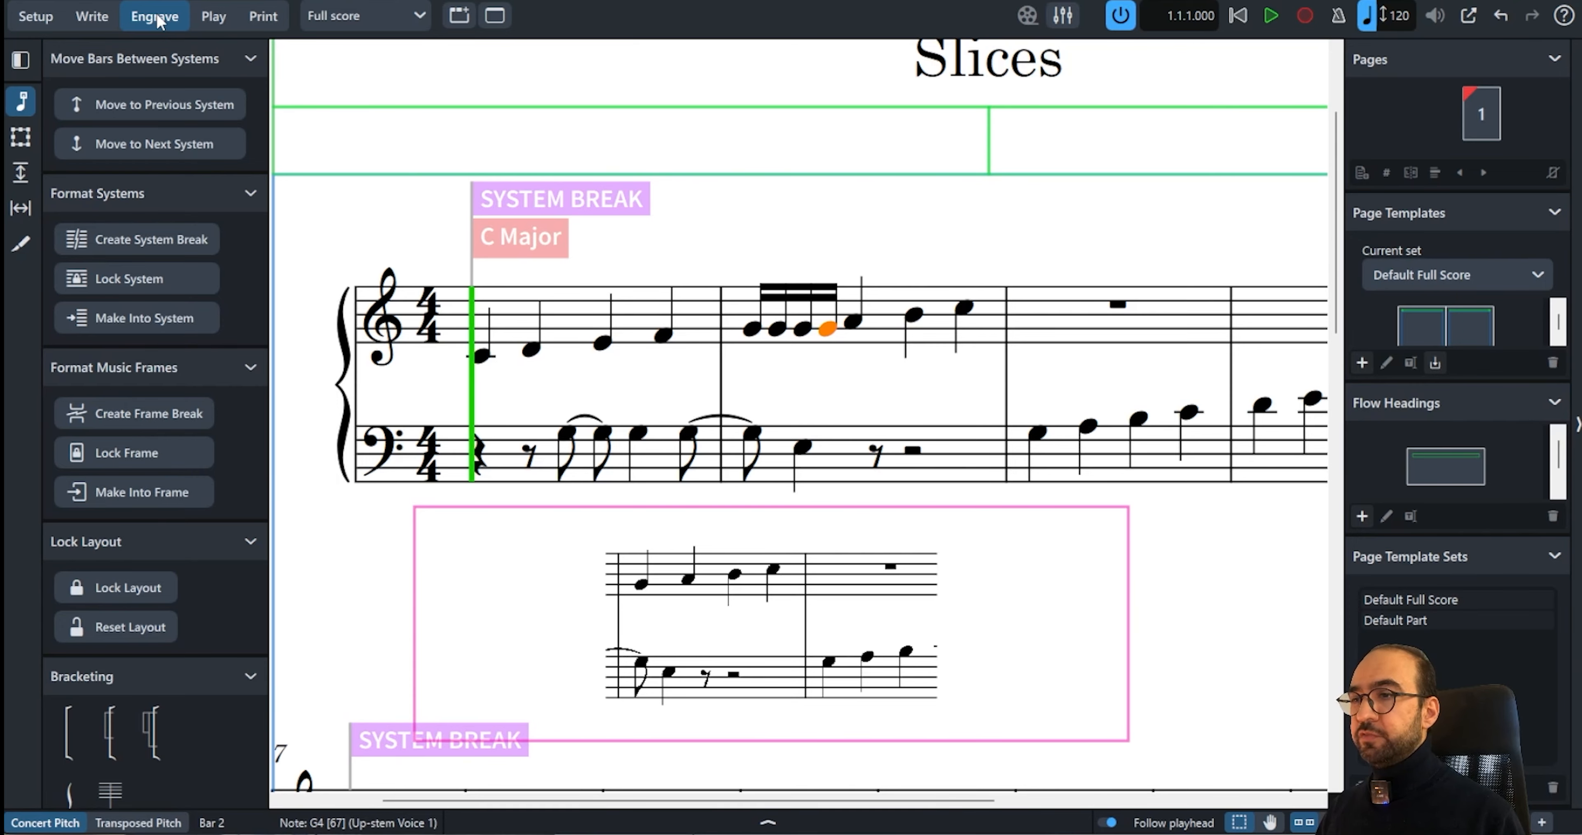
{"action": "scroll", "coordinate": [430, 356], "scroll_direction": "down", "scroll_amount": 1}
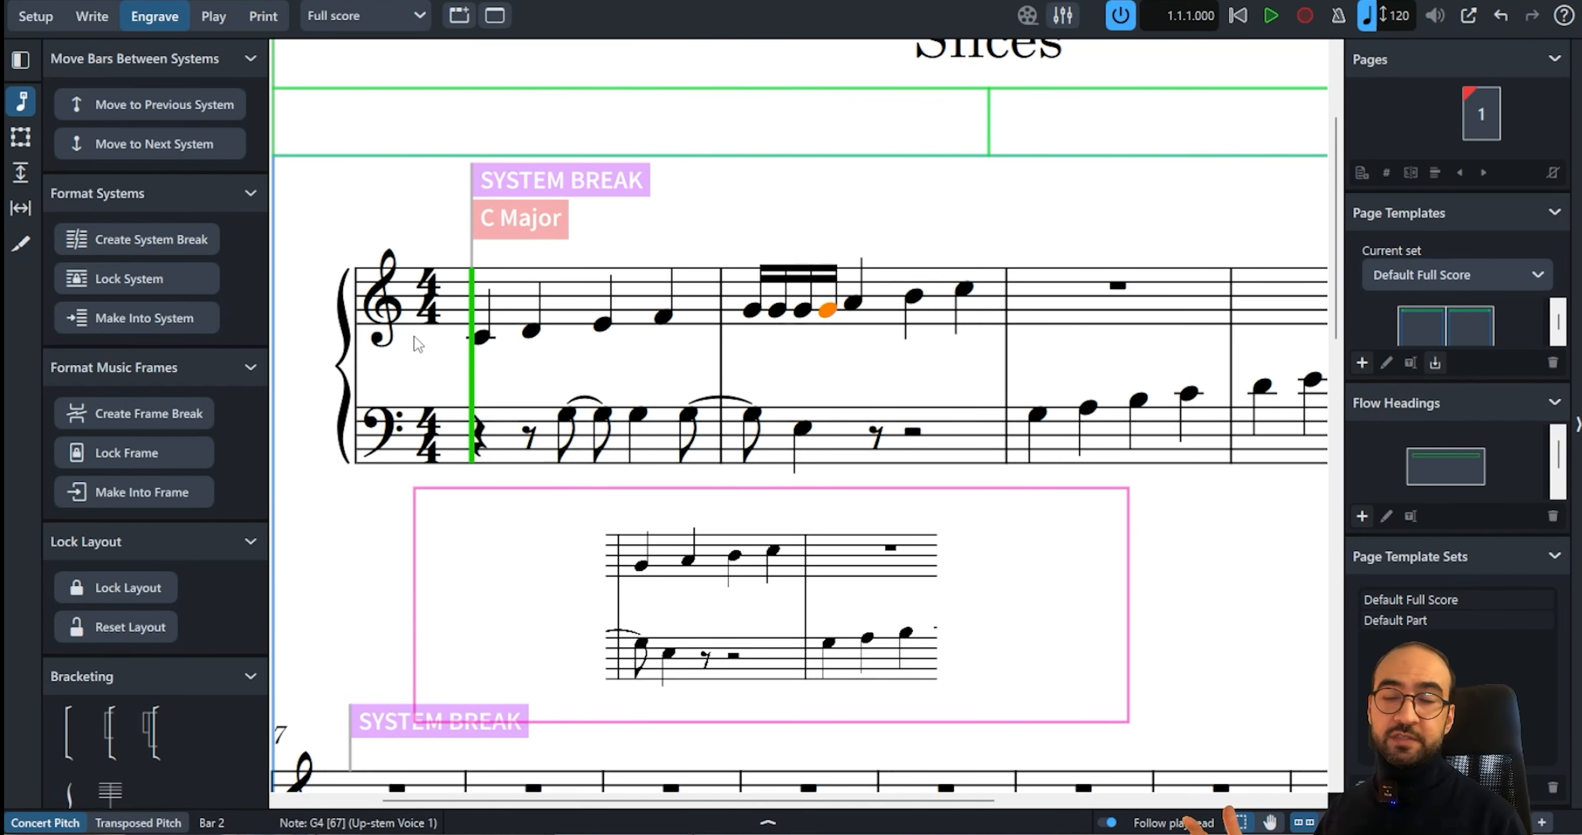
{"action": "left_click", "coordinate": [22, 244]}
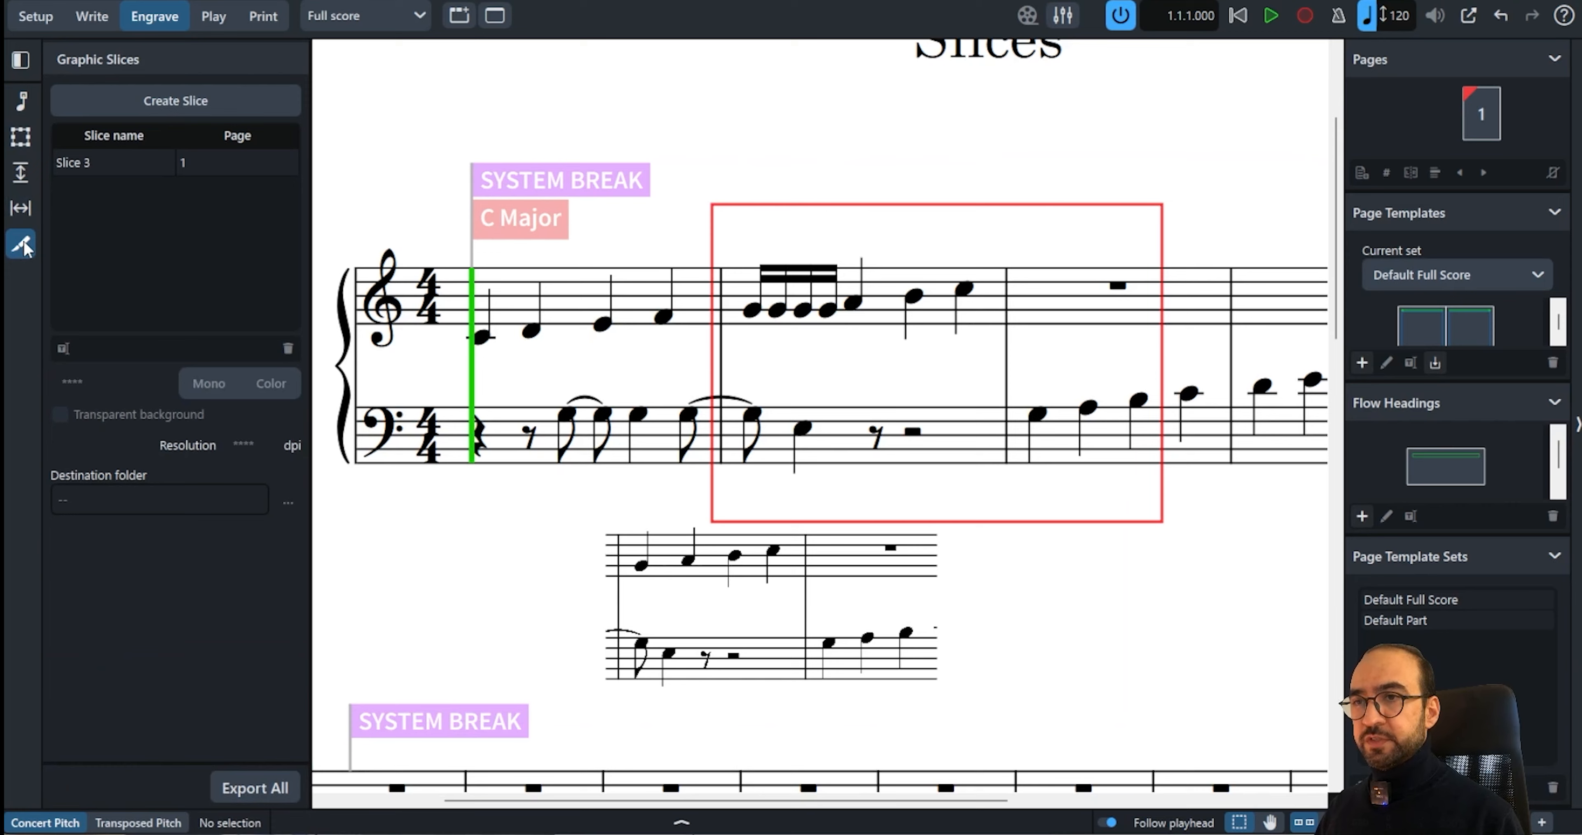
{"action": "left_click", "coordinate": [80, 165]}
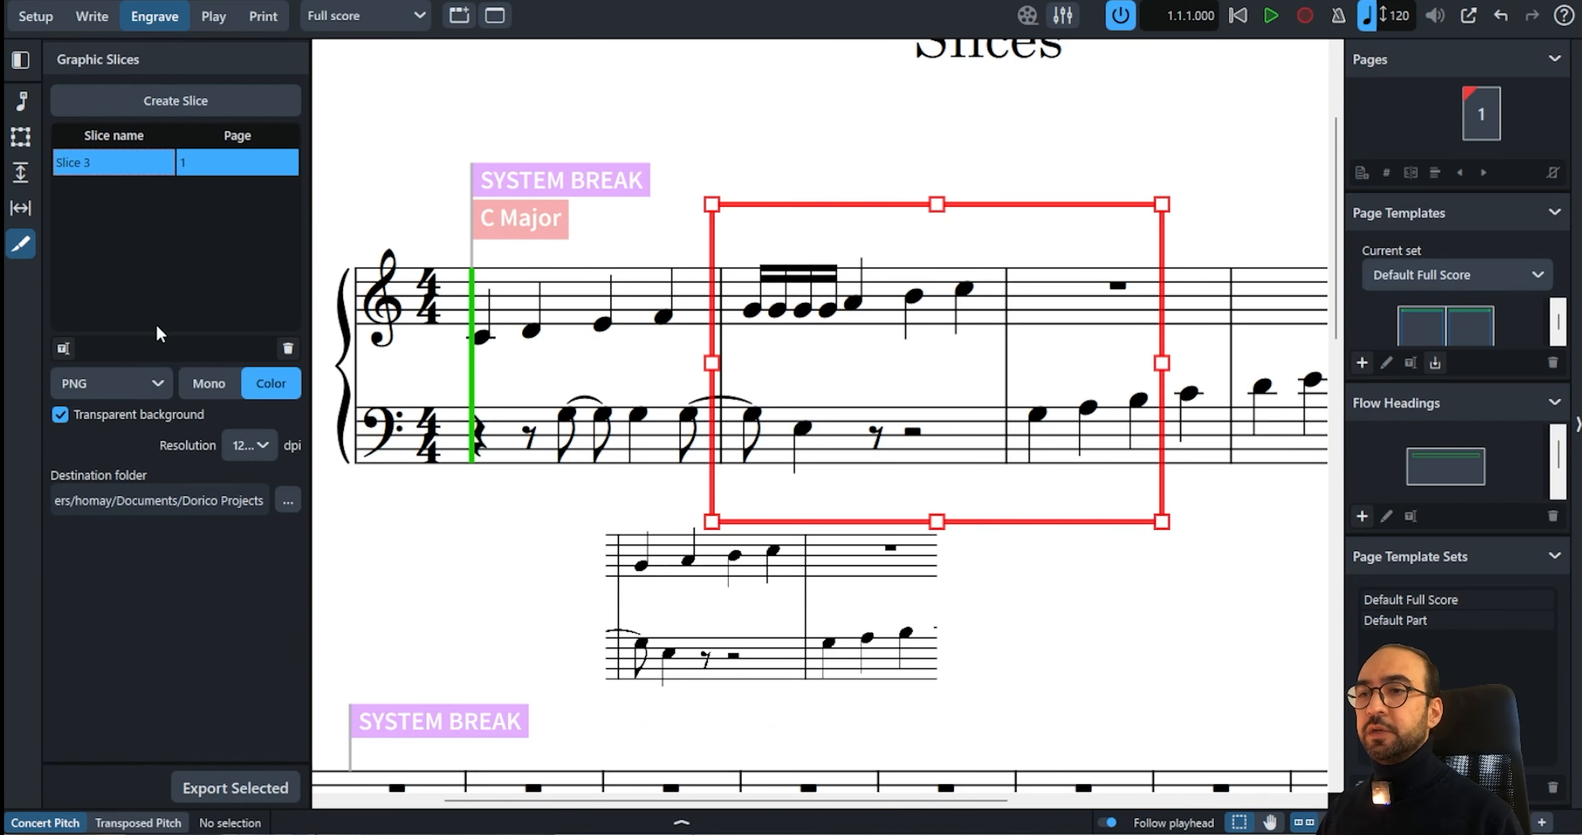
{"action": "left_click", "coordinate": [215, 786]}
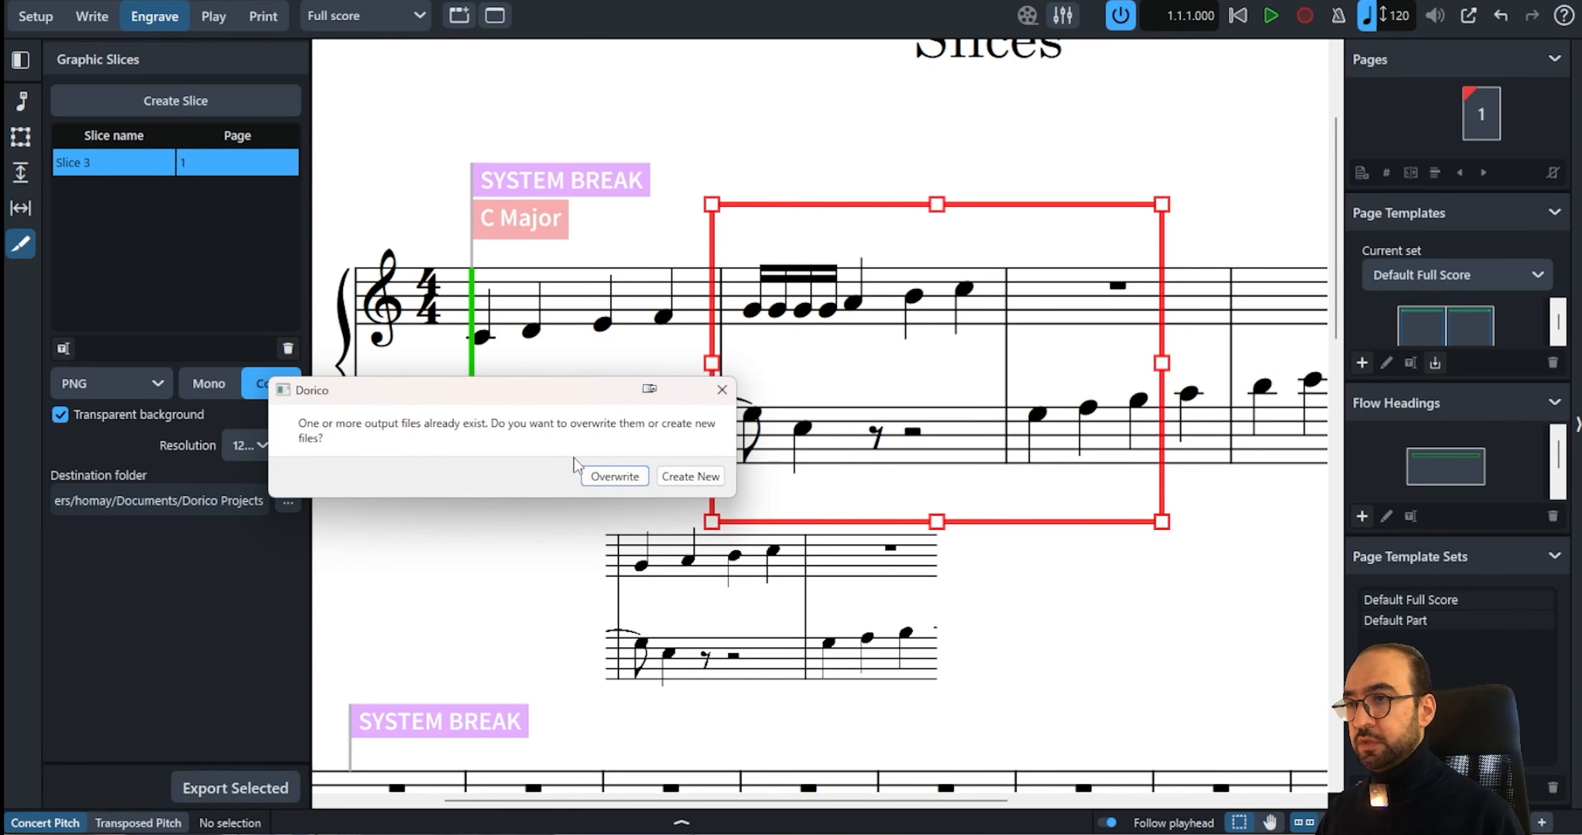
{"action": "left_click", "coordinate": [585, 478]}
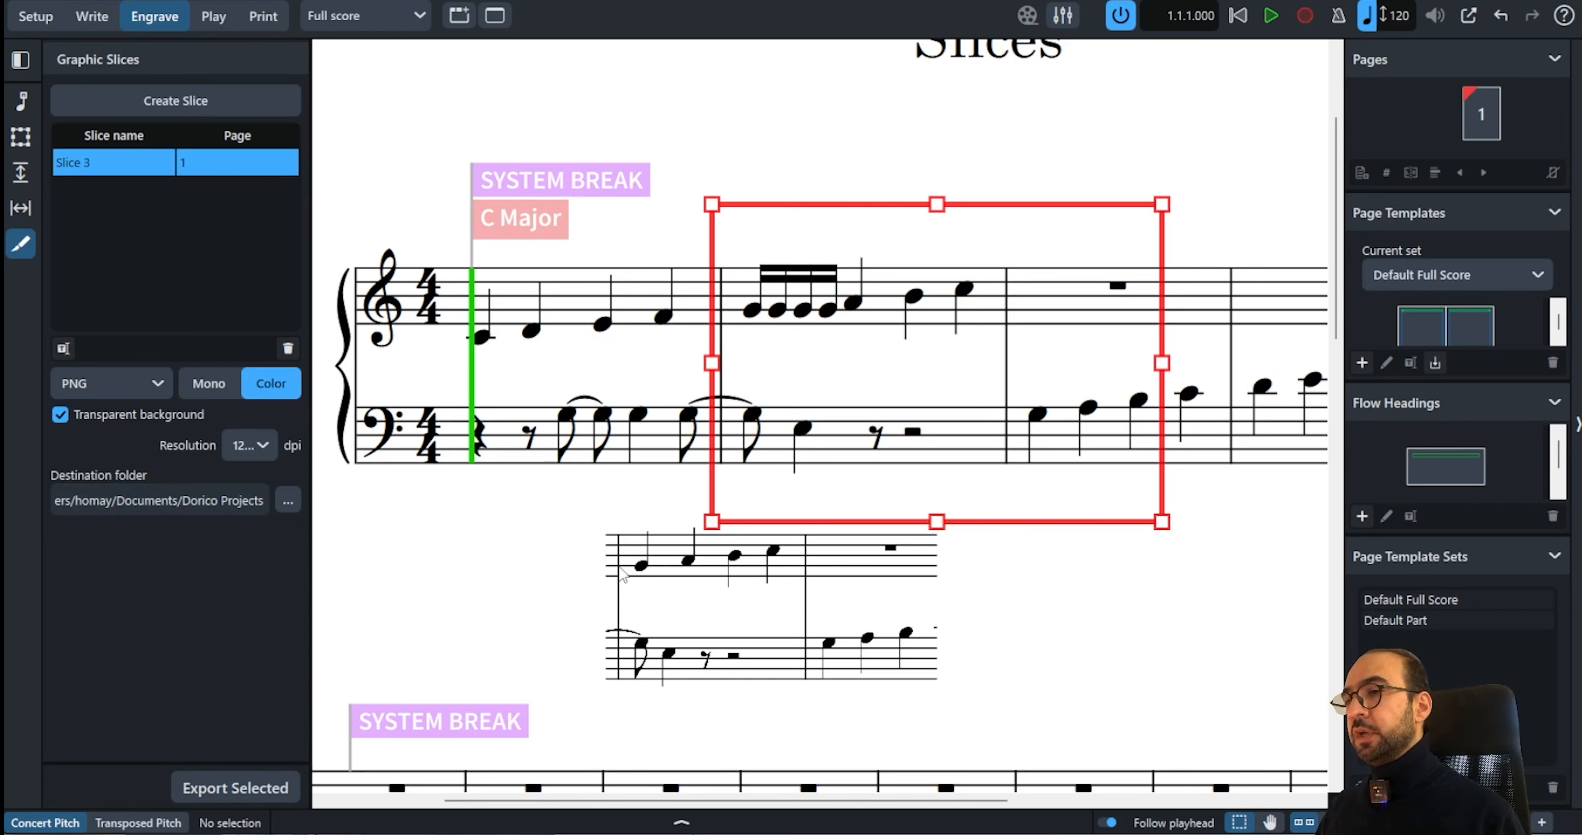
{"action": "double_click", "coordinate": [721, 620]}
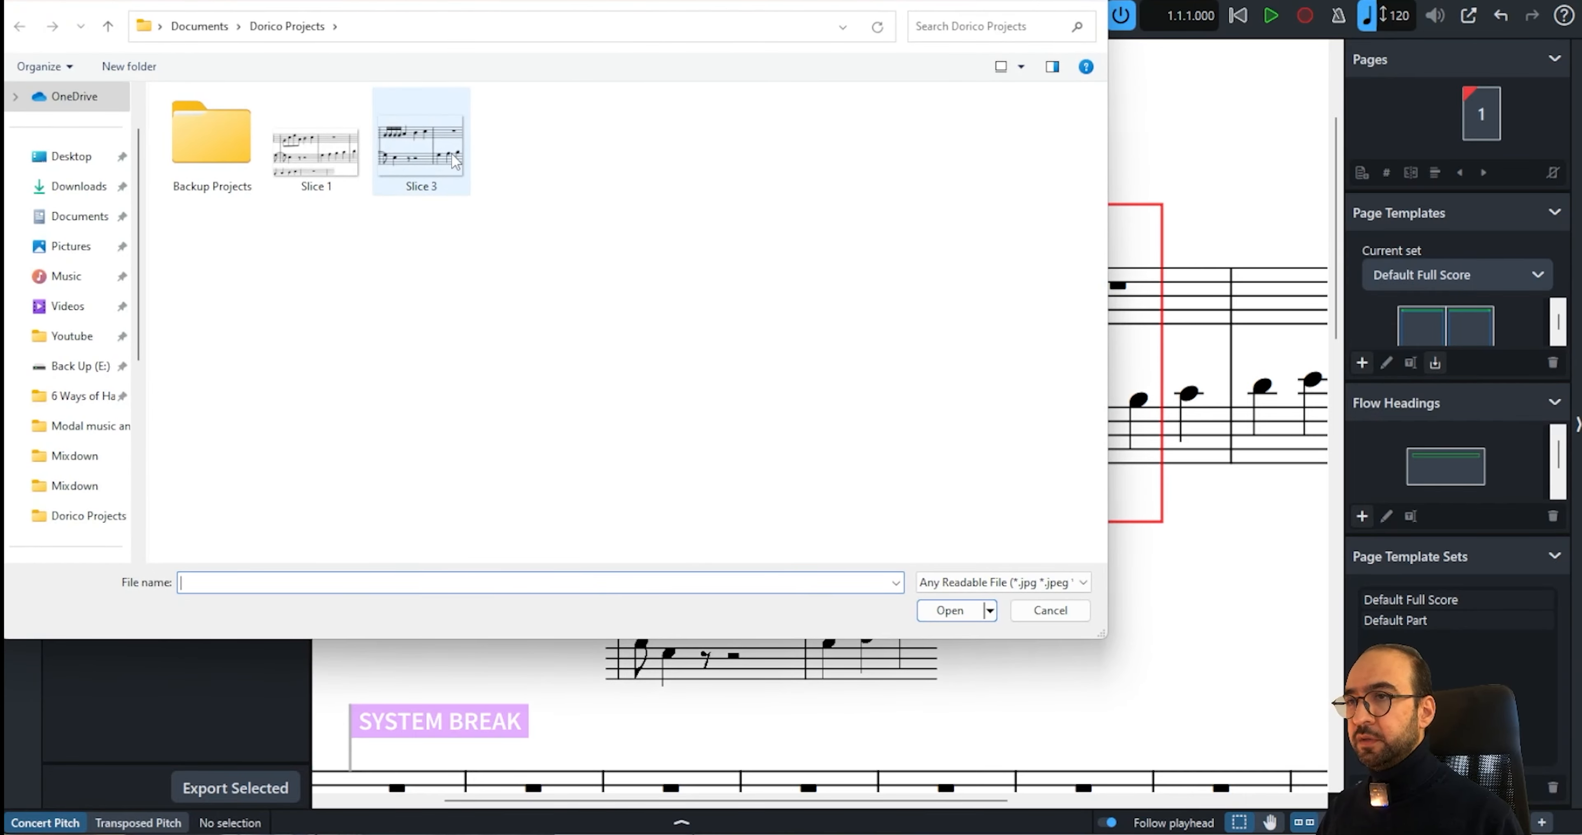
{"action": "double_click", "coordinate": [455, 161]}
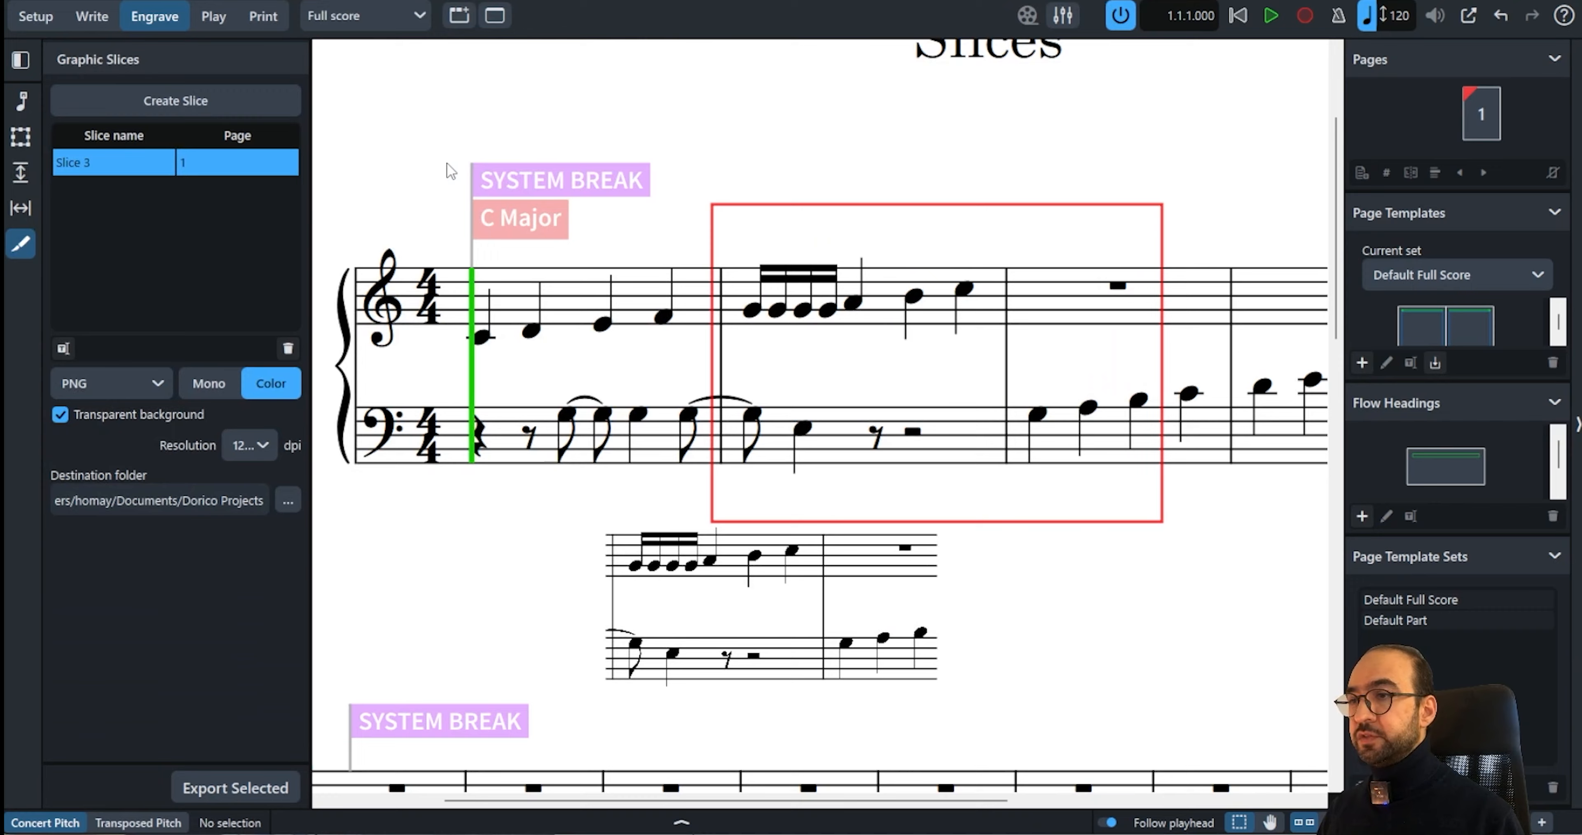